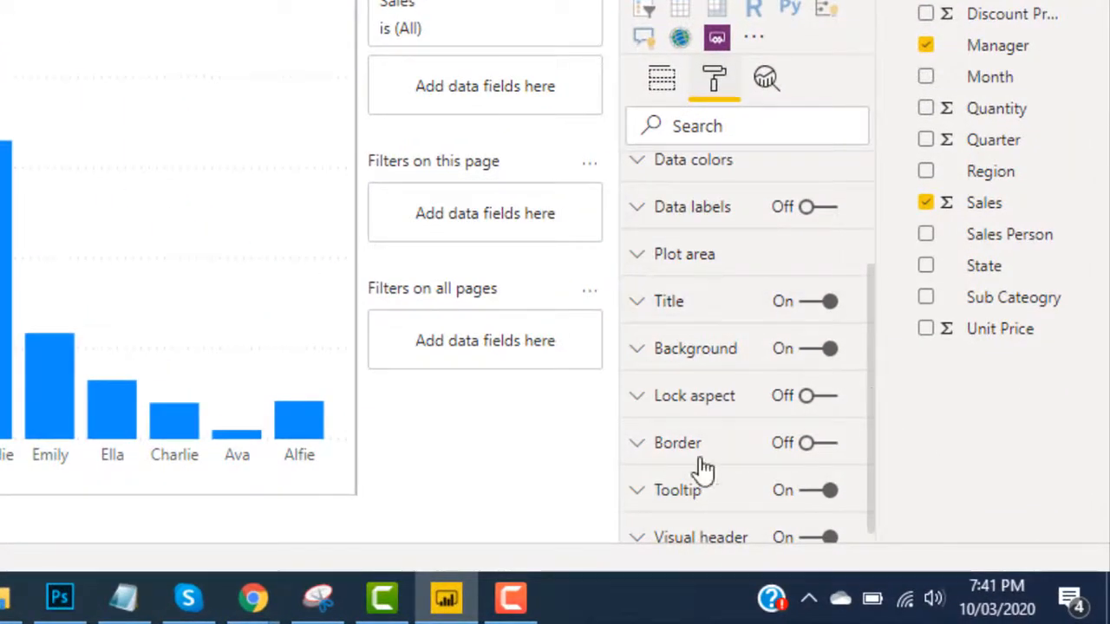
# Turn on data labels for the Sales by Manager column chart and set their color to the purple theme color.
pyautogui.click(809, 209)
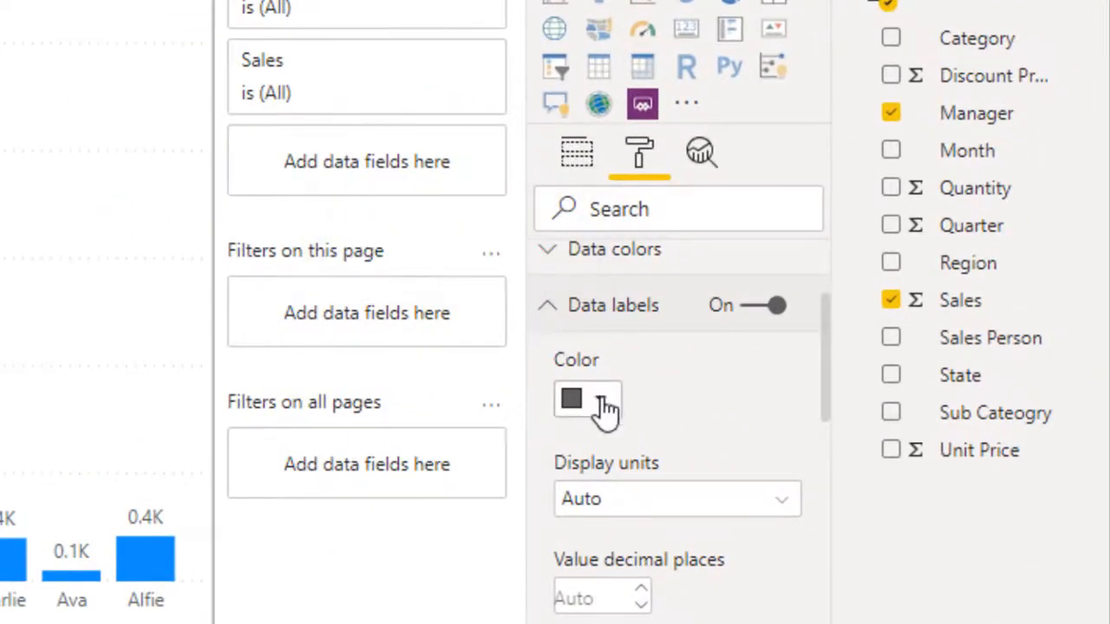
pyautogui.click(601, 403)
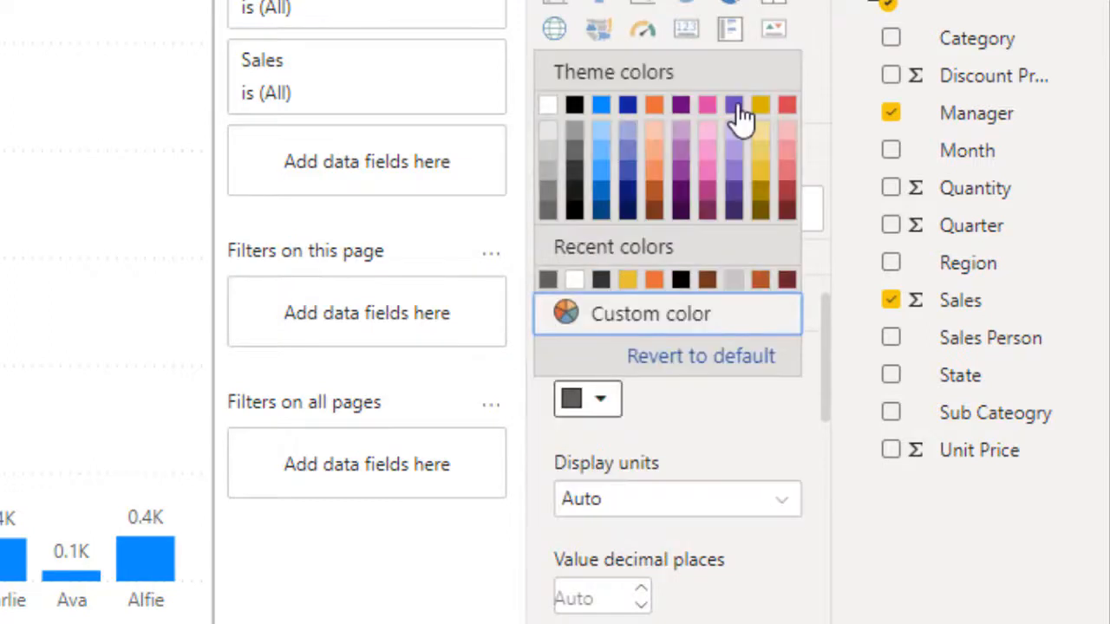
pyautogui.click(737, 109)
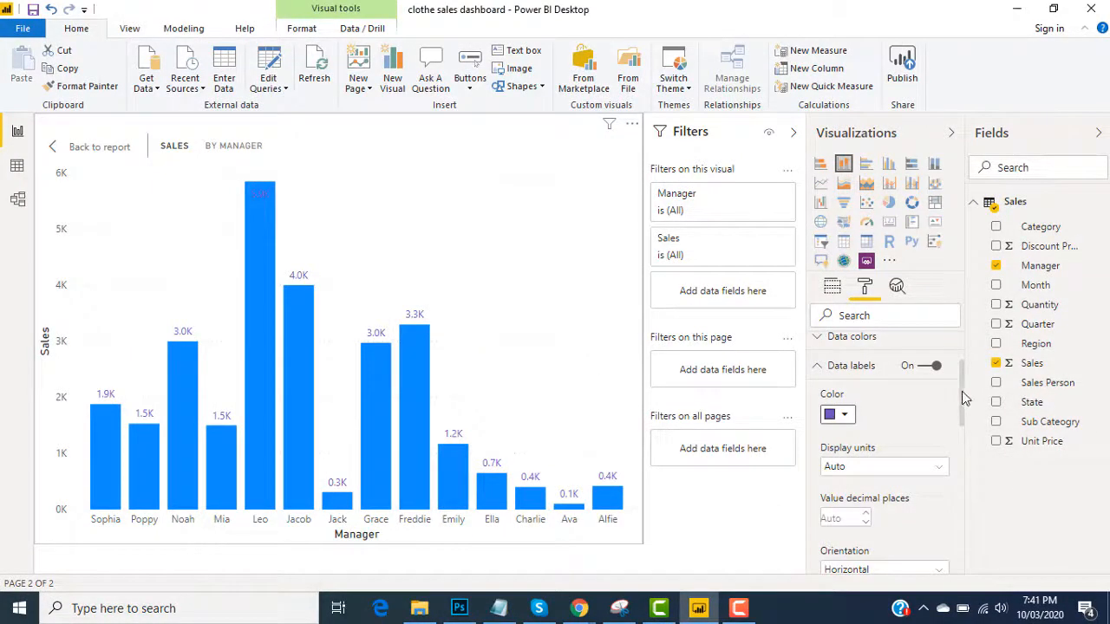
# Set the data labels' display units to Millions.
pyautogui.moveTo(963, 390)
pyautogui.mouseDown()
pyautogui.moveTo(961, 361)
pyautogui.moveTo(961, 397)
pyautogui.mouseUp()
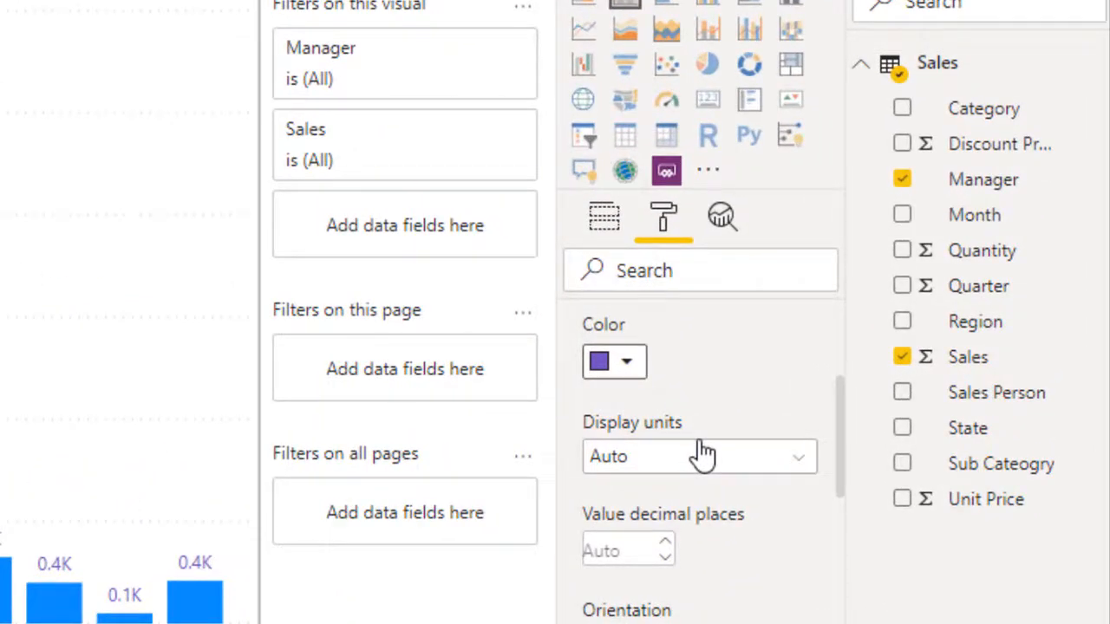
pyautogui.click(707, 459)
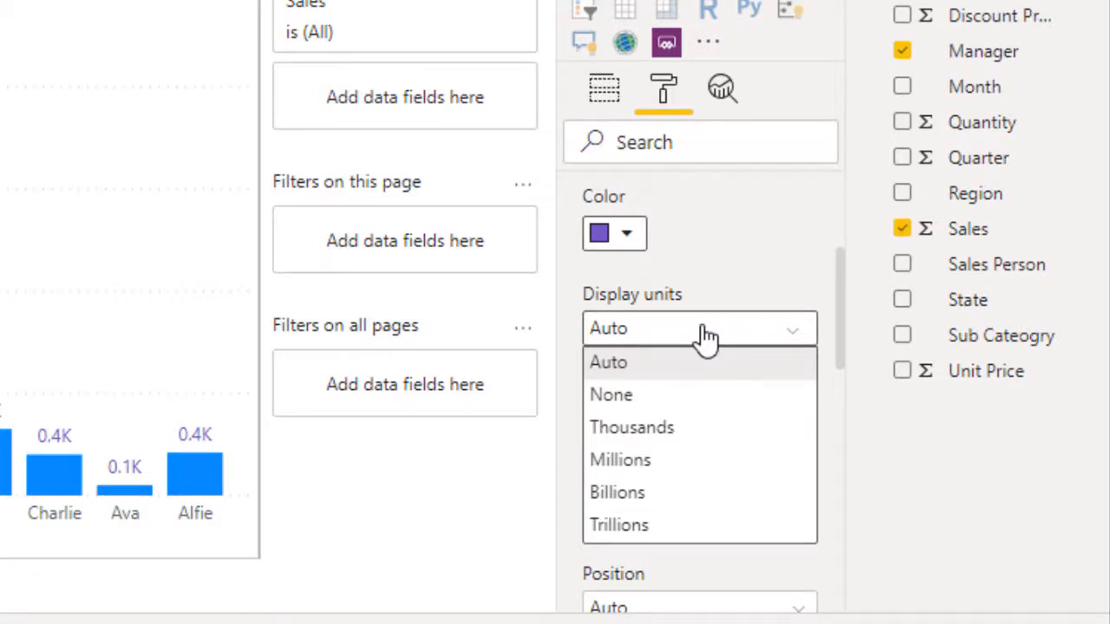
pyautogui.click(657, 375)
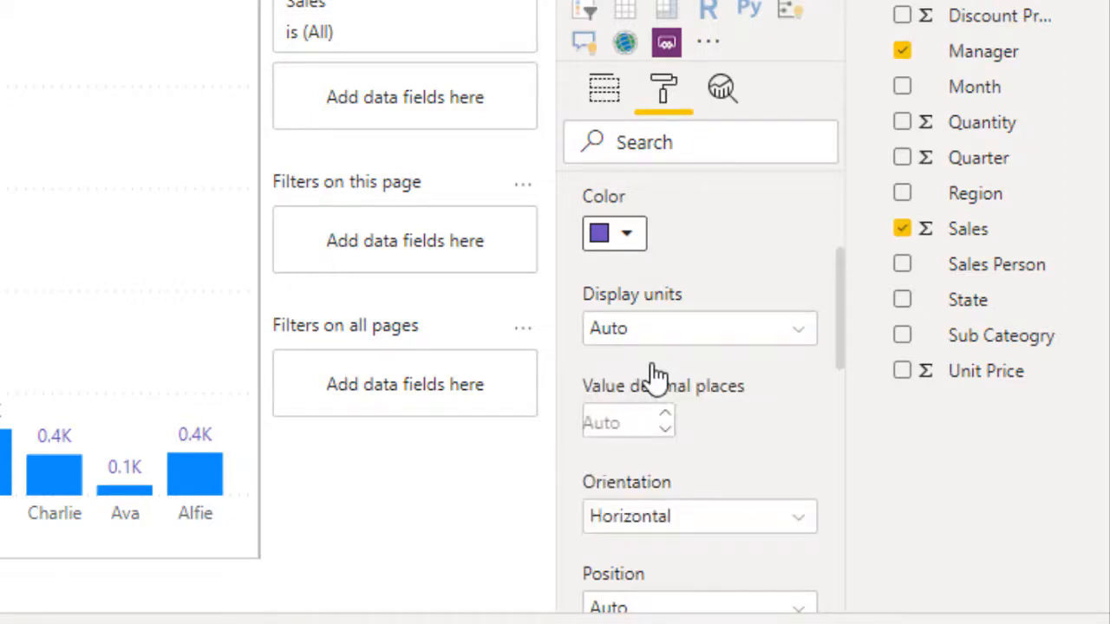
pyautogui.click(639, 327)
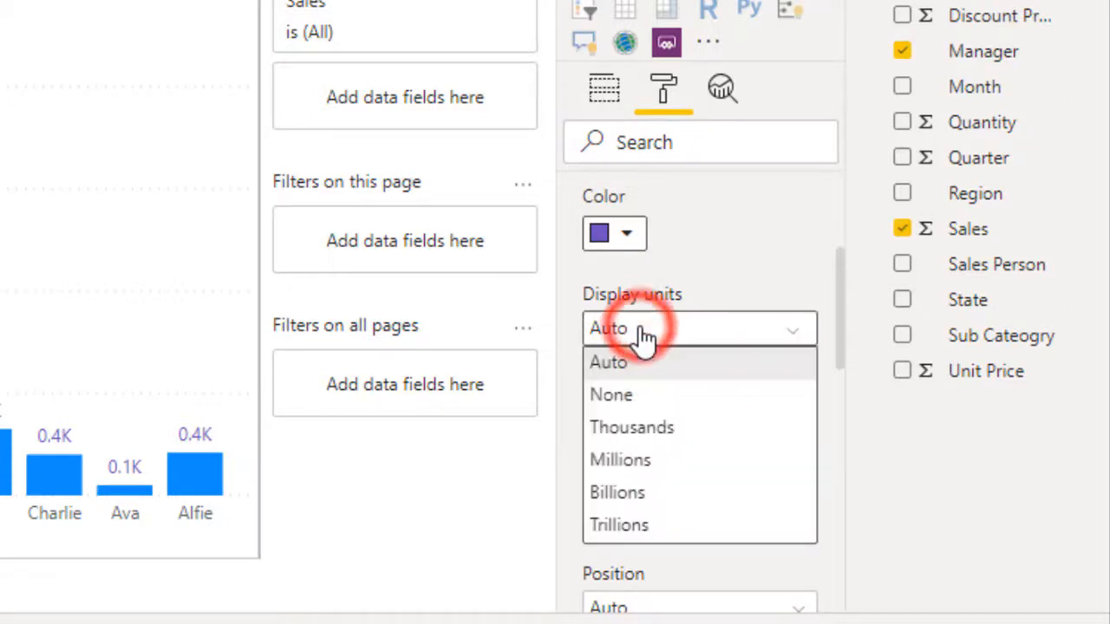
pyautogui.click(656, 463)
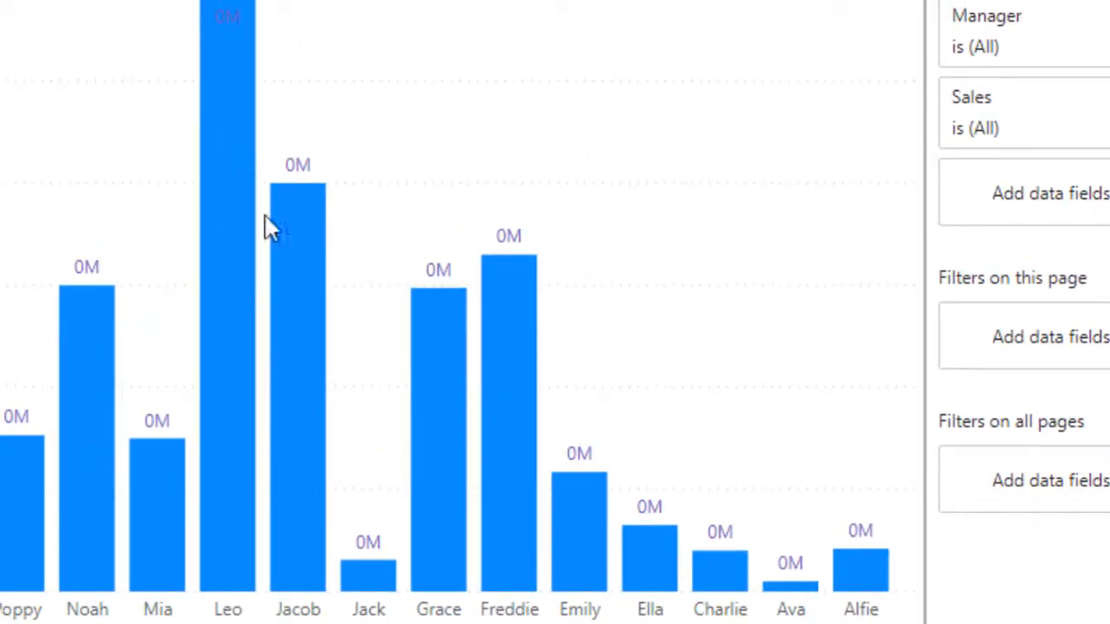
pyautogui.moveTo(147, 451)
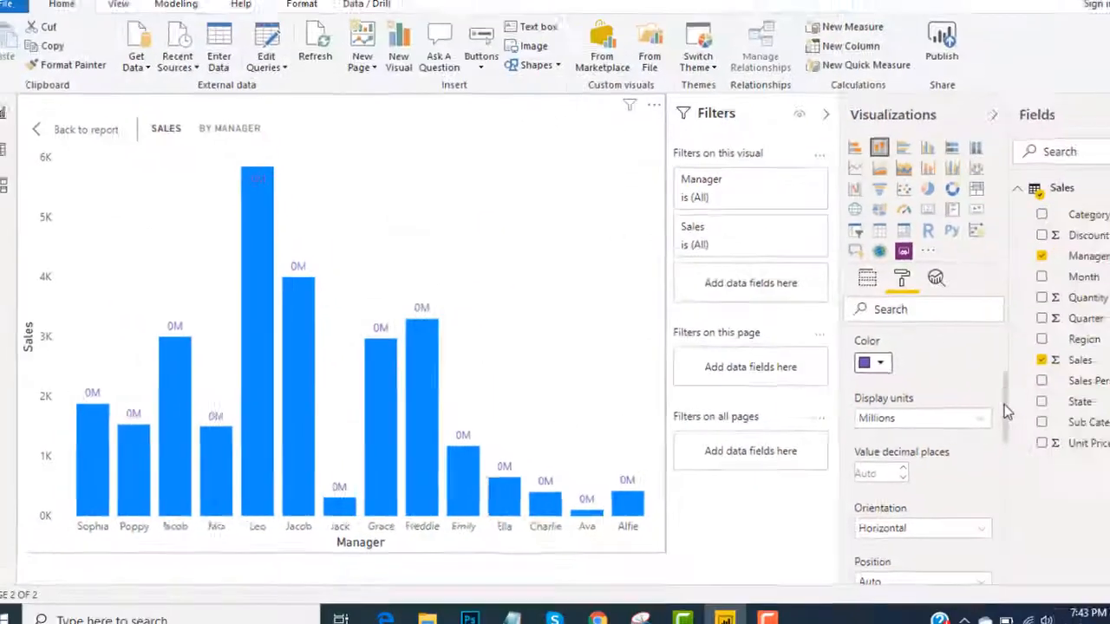
# Set the data labels' value decimal places to 1.
pyautogui.moveTo(960, 404); pyautogui.dragTo(961, 437)
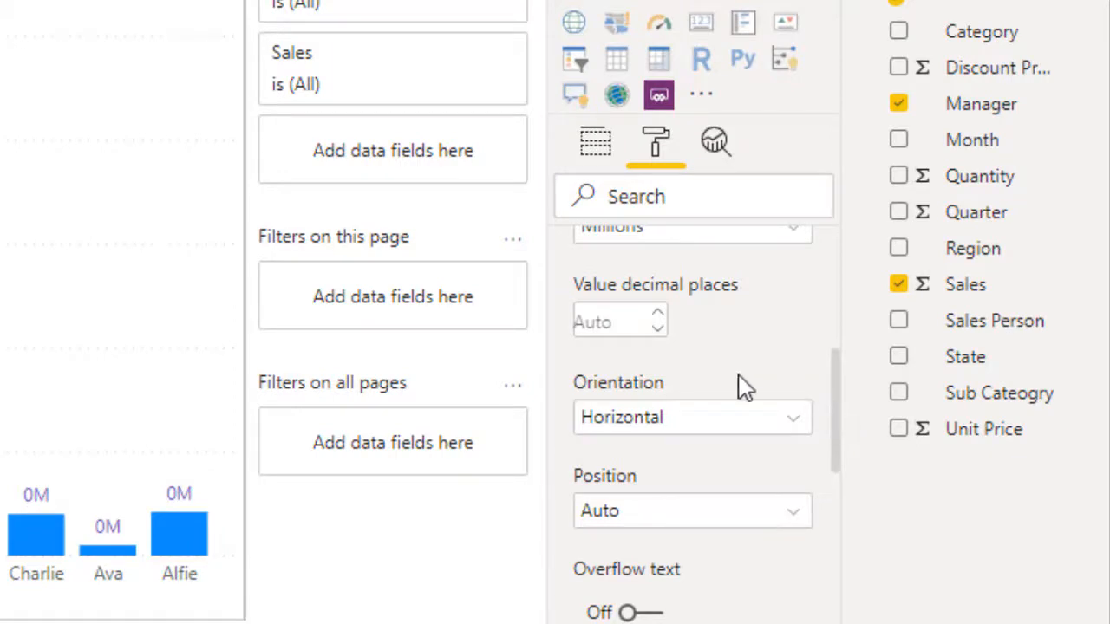
pyautogui.click(617, 321)
pyautogui.write('1')
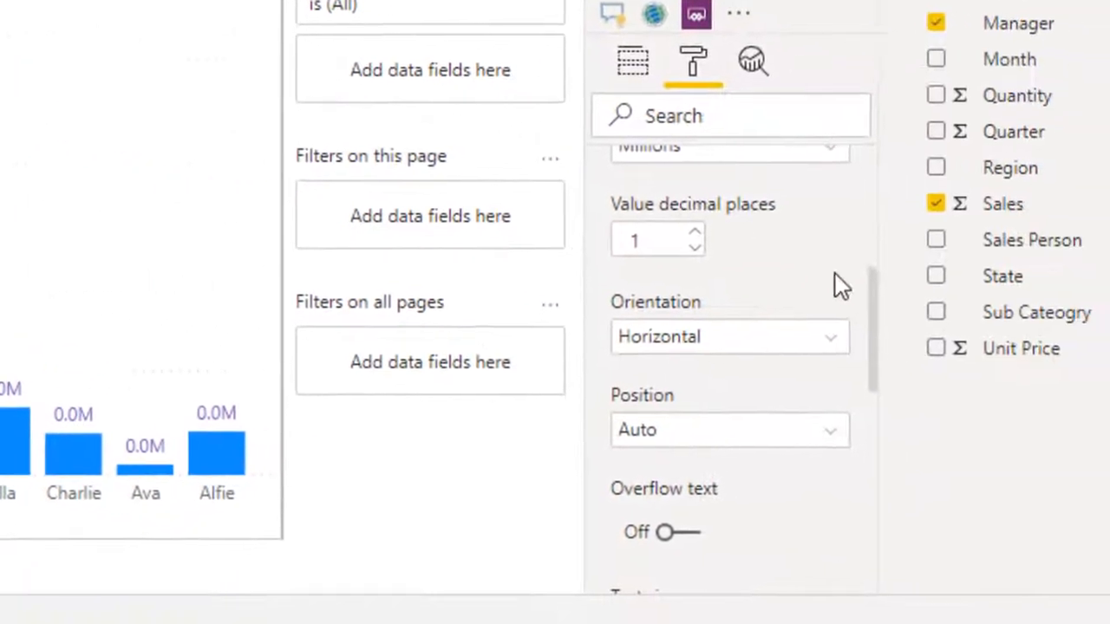
# Set the orientation of the data labels to Vertical.
pyautogui.moveTo(869, 312); pyautogui.dragTo(872, 335)
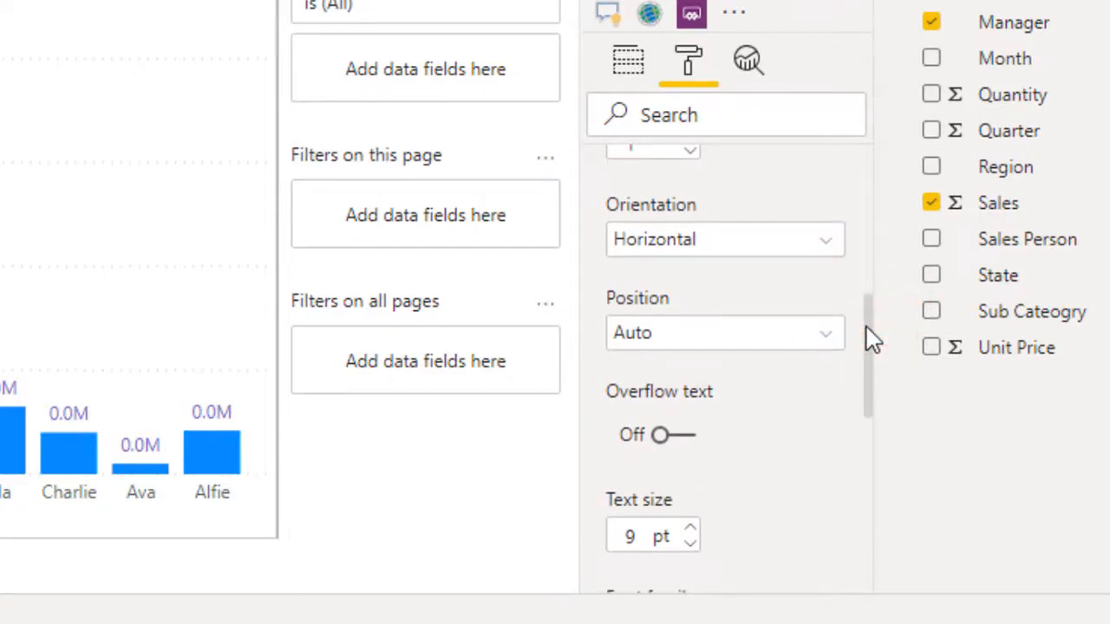
pyautogui.click(744, 247)
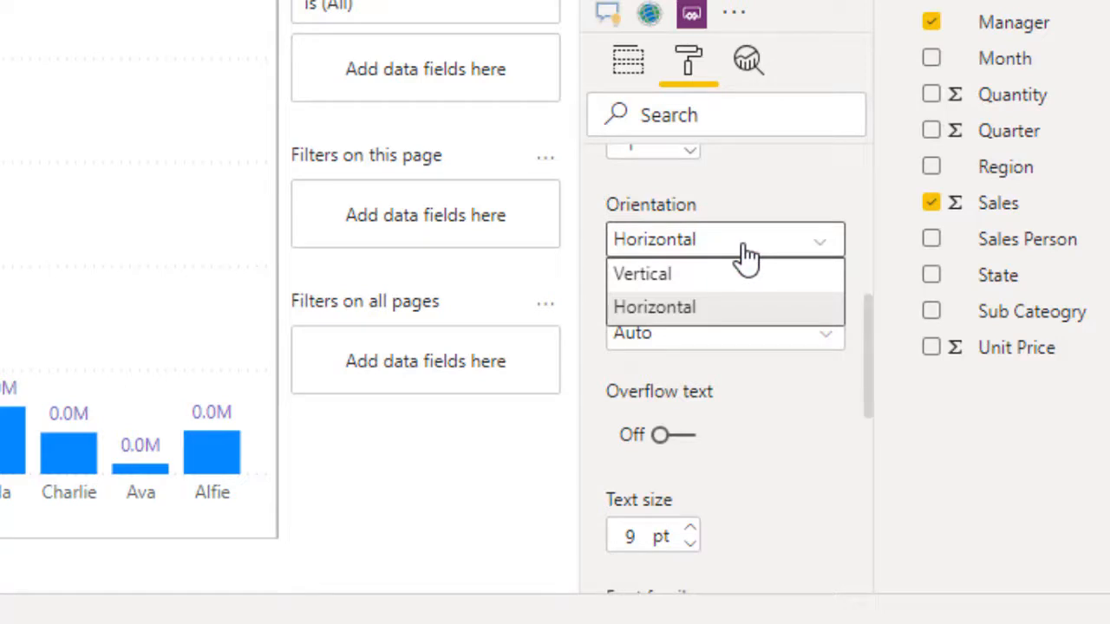
pyautogui.click(675, 276)
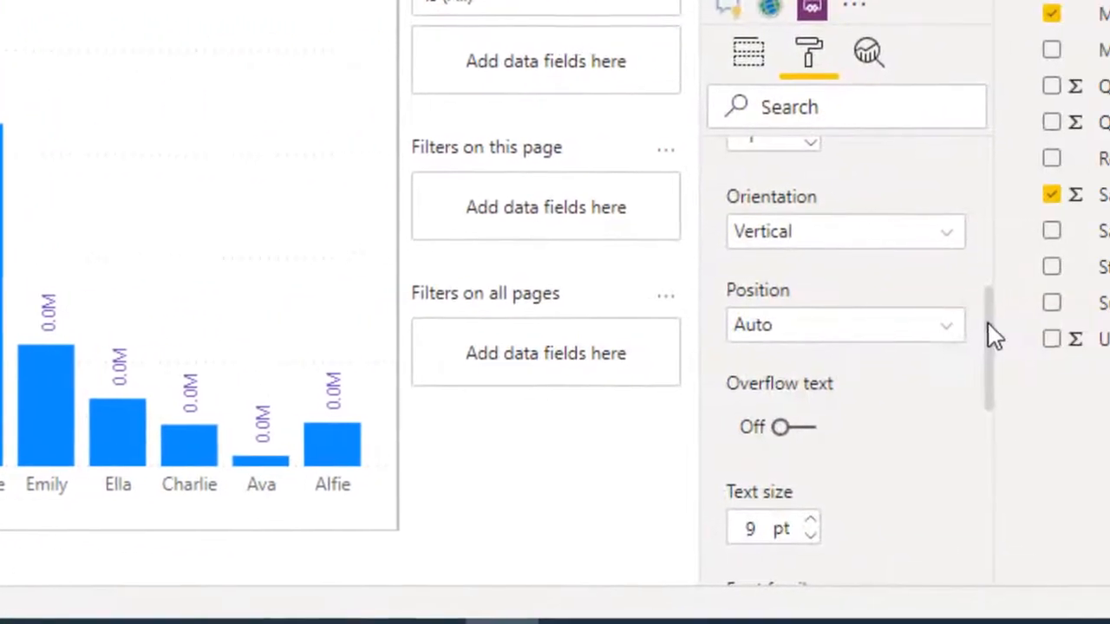
# Set the data labels' display units back to Auto.
pyautogui.moveTo(995, 336); pyautogui.dragTo(988, 259)
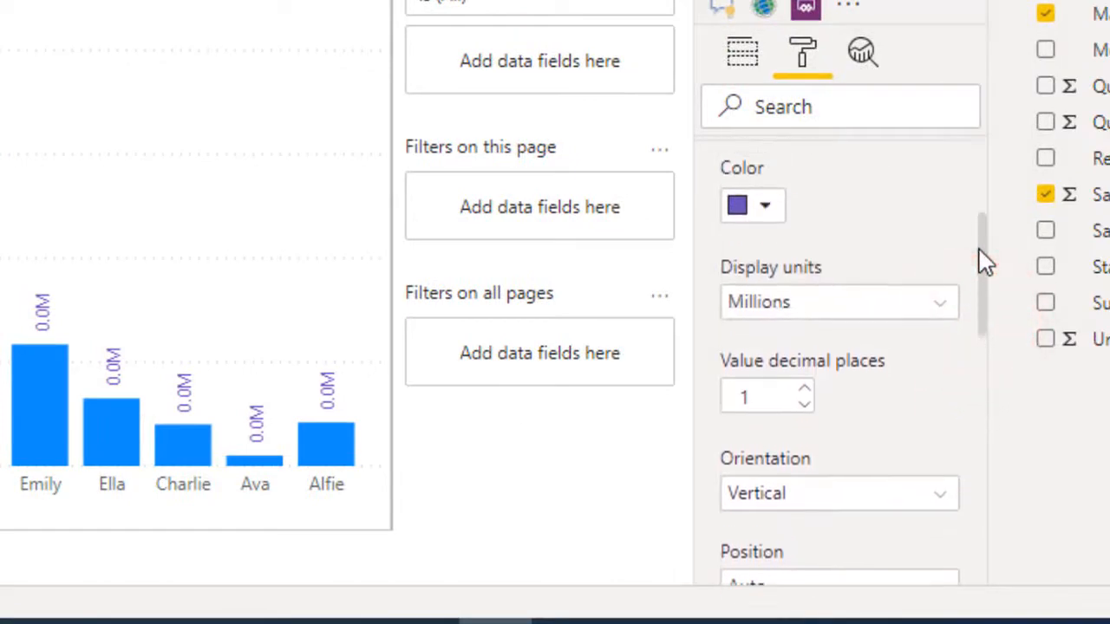
pyautogui.click(827, 302)
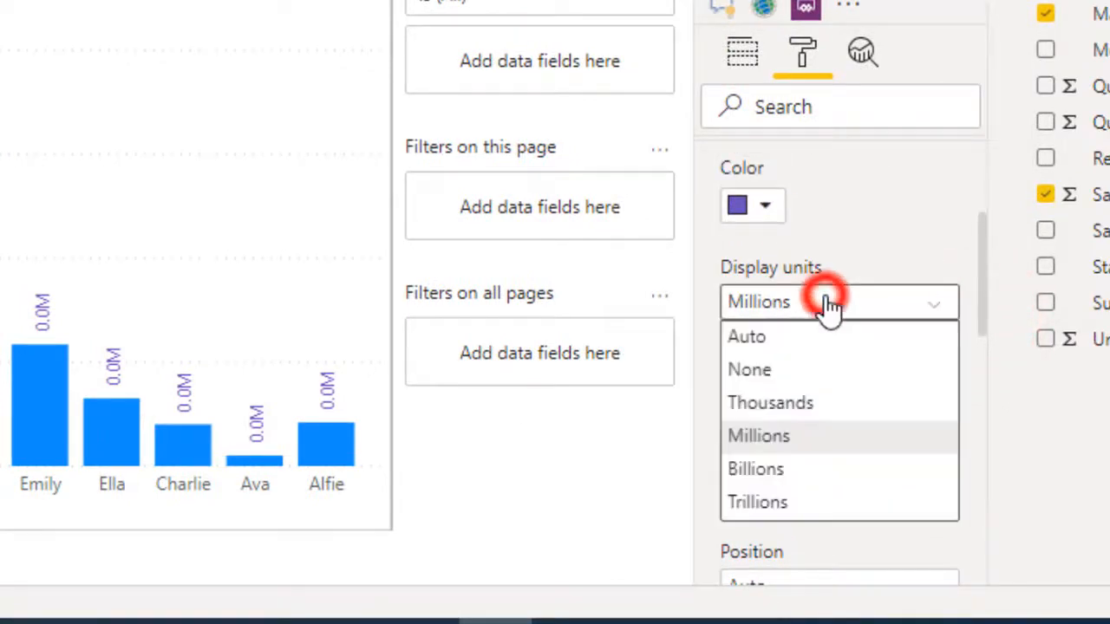
pyautogui.click(749, 340)
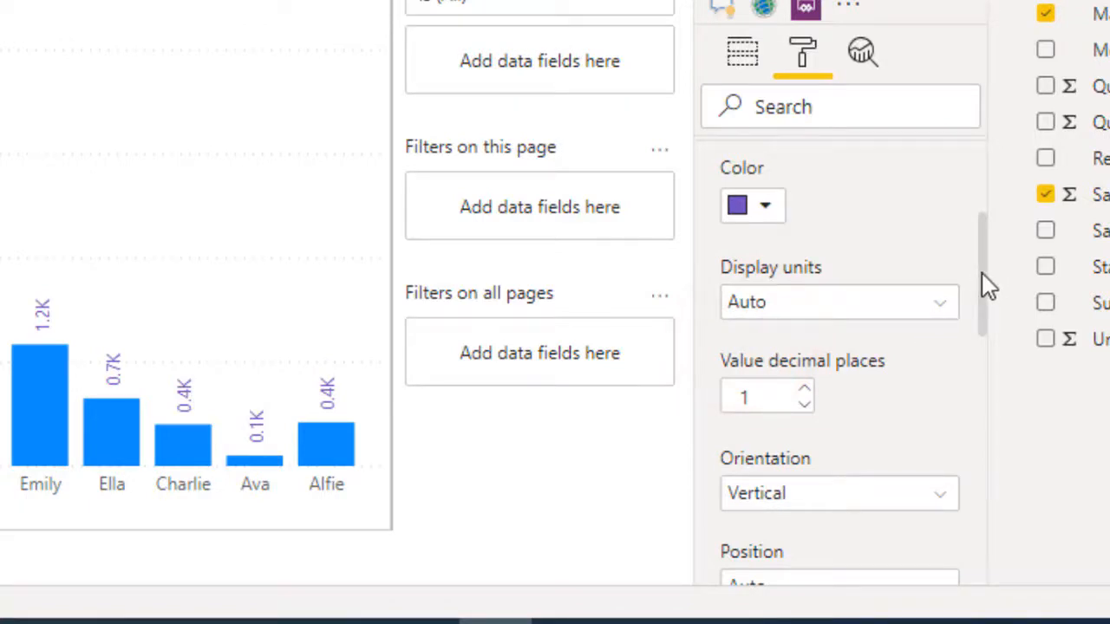
# Try the Inside end and Outside end positions for the data labels on the columns.
pyautogui.moveTo(987, 275); pyautogui.dragTo(983, 360)
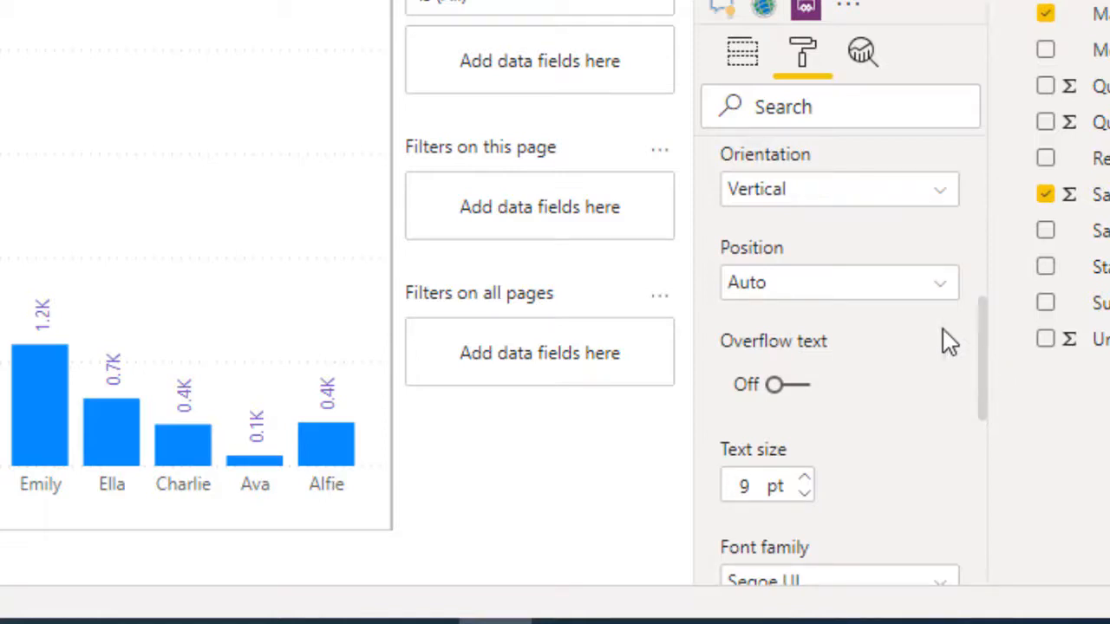
pyautogui.click(816, 286)
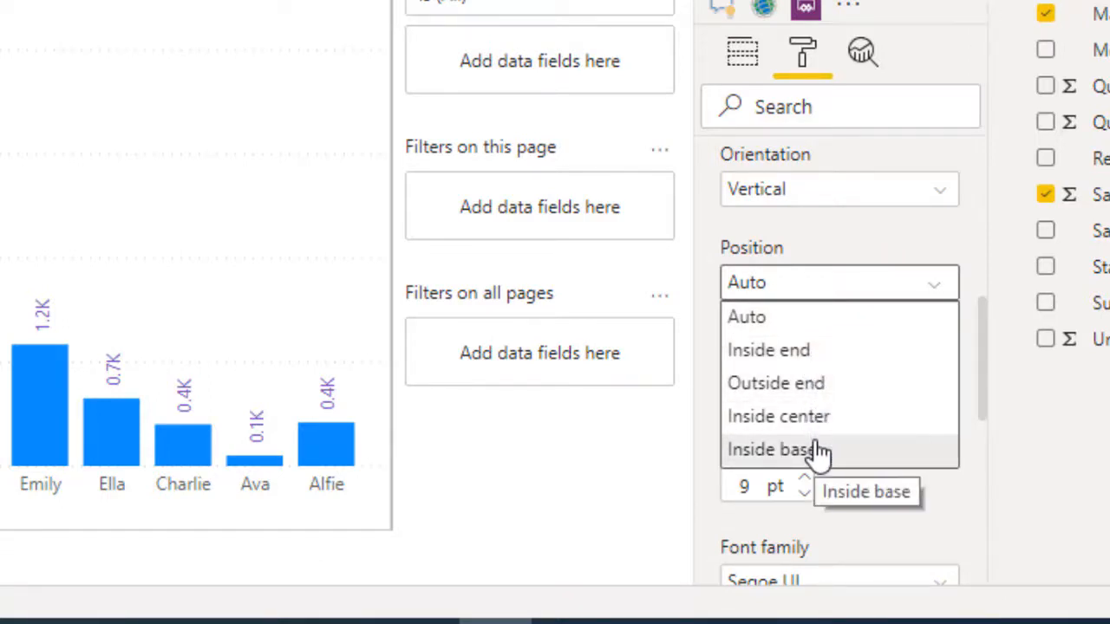
pyautogui.click(780, 356)
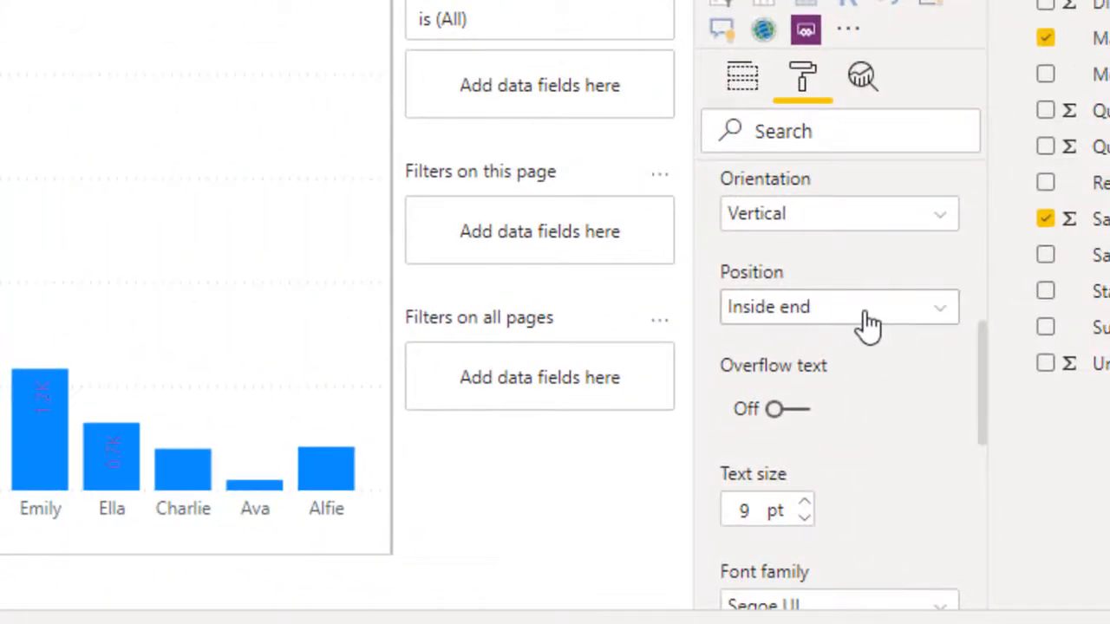
pyautogui.click(865, 317)
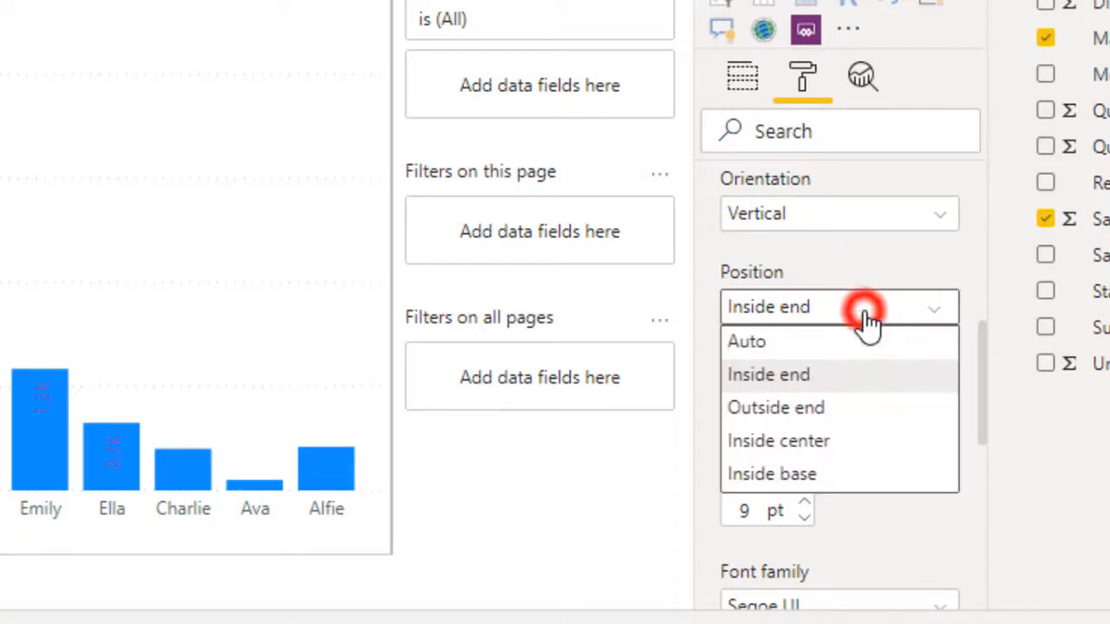
pyautogui.click(843, 413)
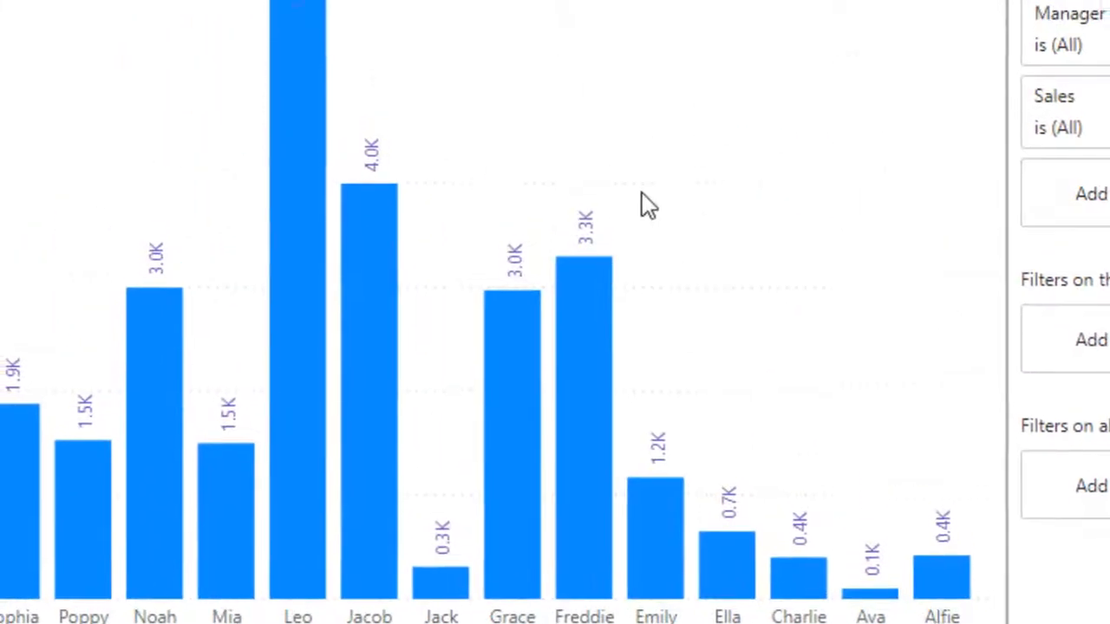
pyautogui.moveTo(317, 91)
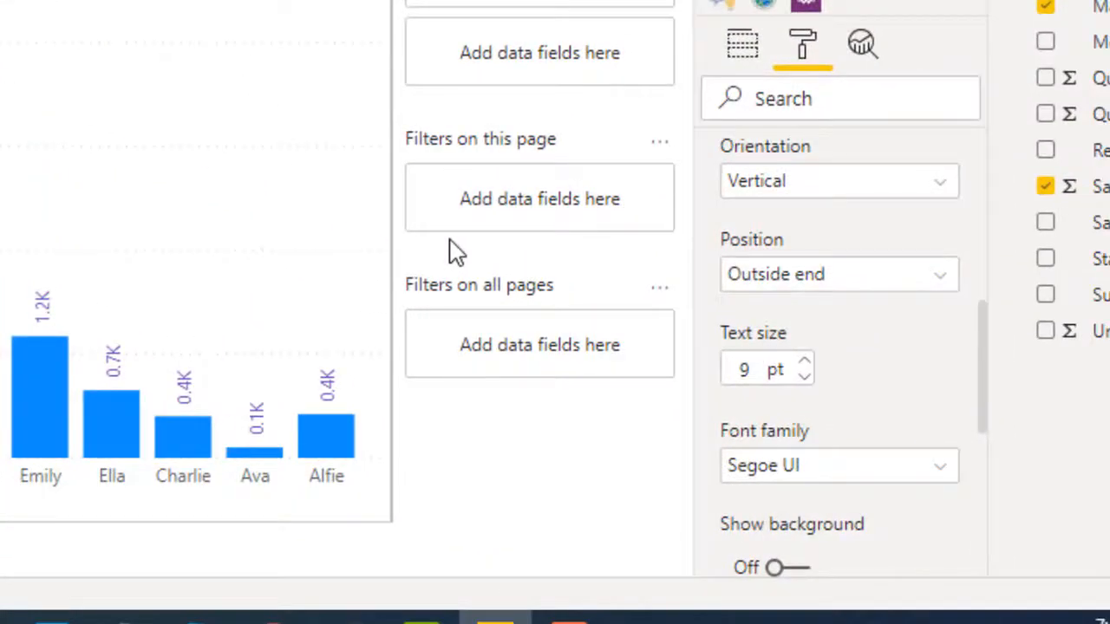
# Try the Inside center and Inside base positions for the data labels.
pyautogui.click(828, 275)
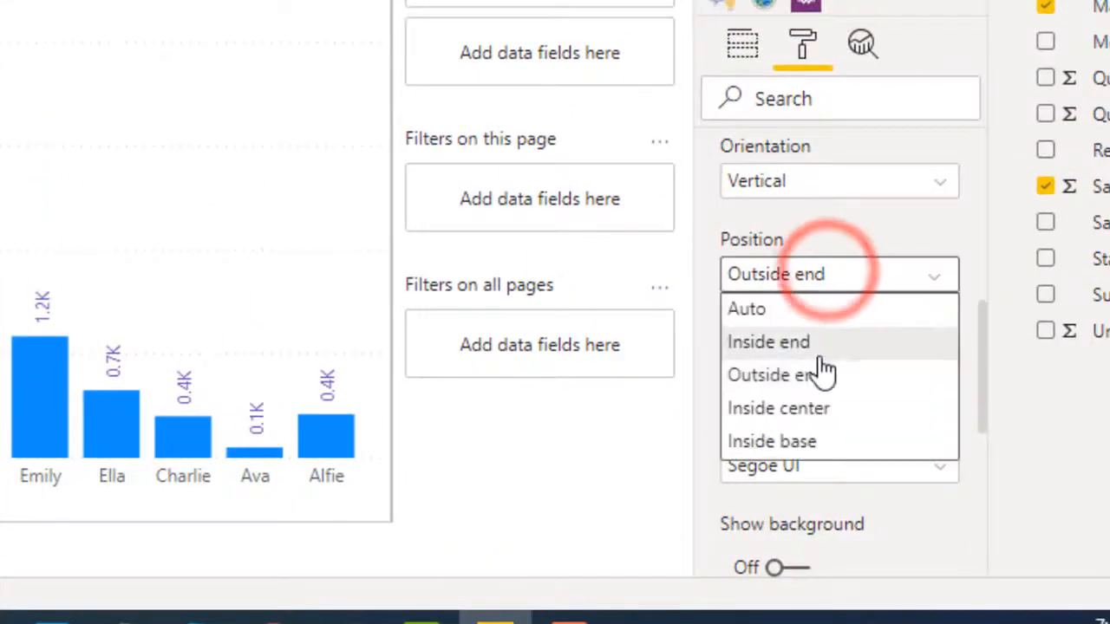
pyautogui.click(819, 411)
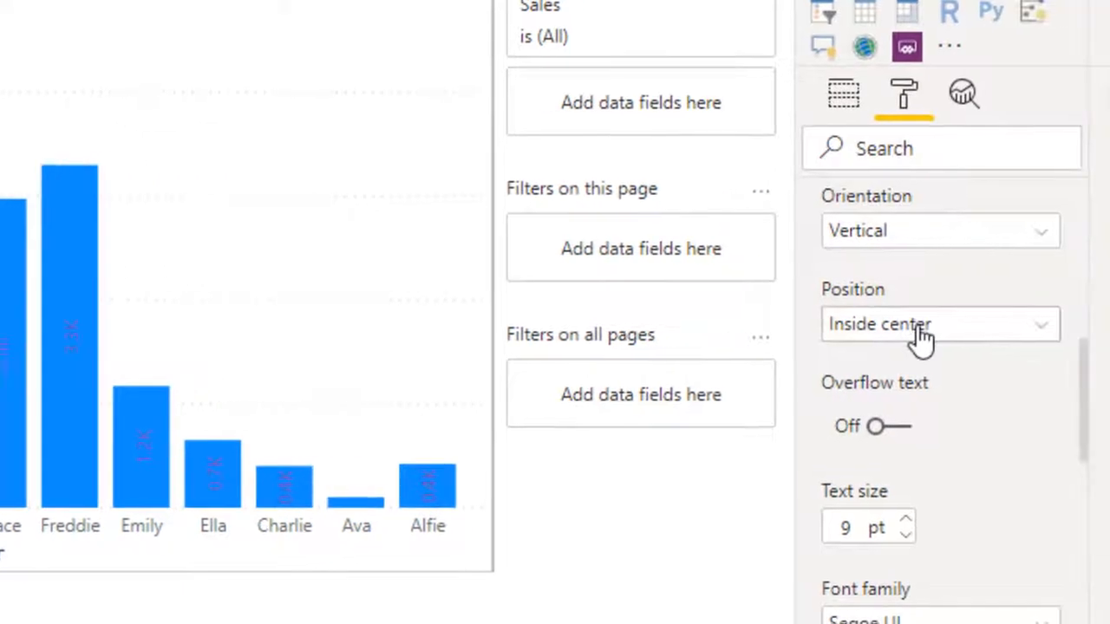
pyautogui.click(856, 324)
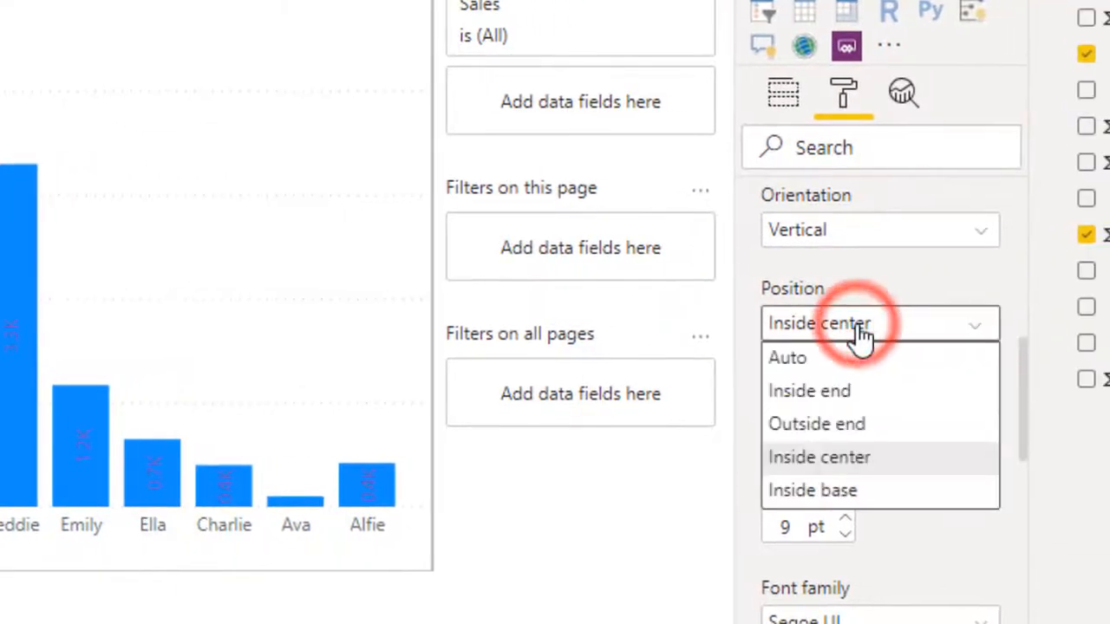
pyautogui.click(868, 493)
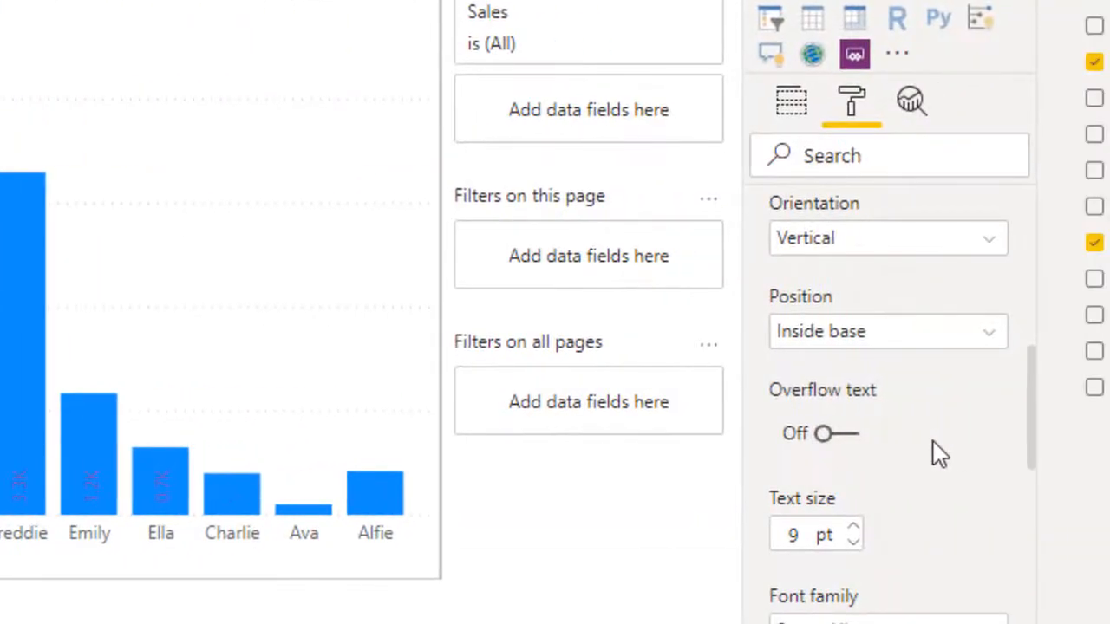
# Set the position of the data labels to Inside end.
pyautogui.scroll(-2, 936, 451)
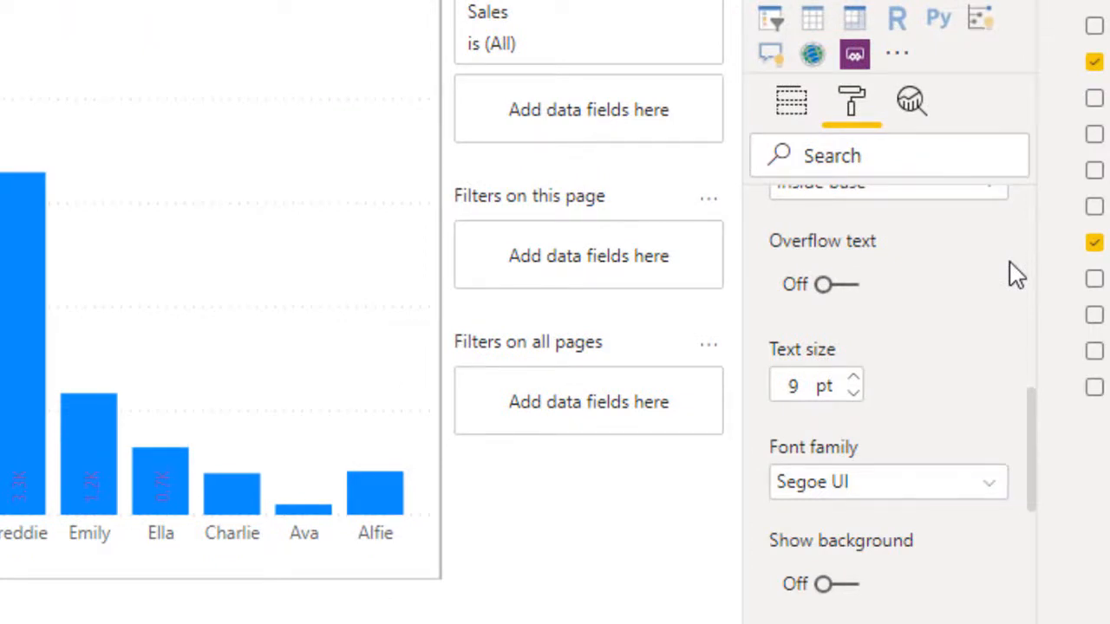
pyautogui.moveTo(1038, 407); pyautogui.dragTo(1034, 387)
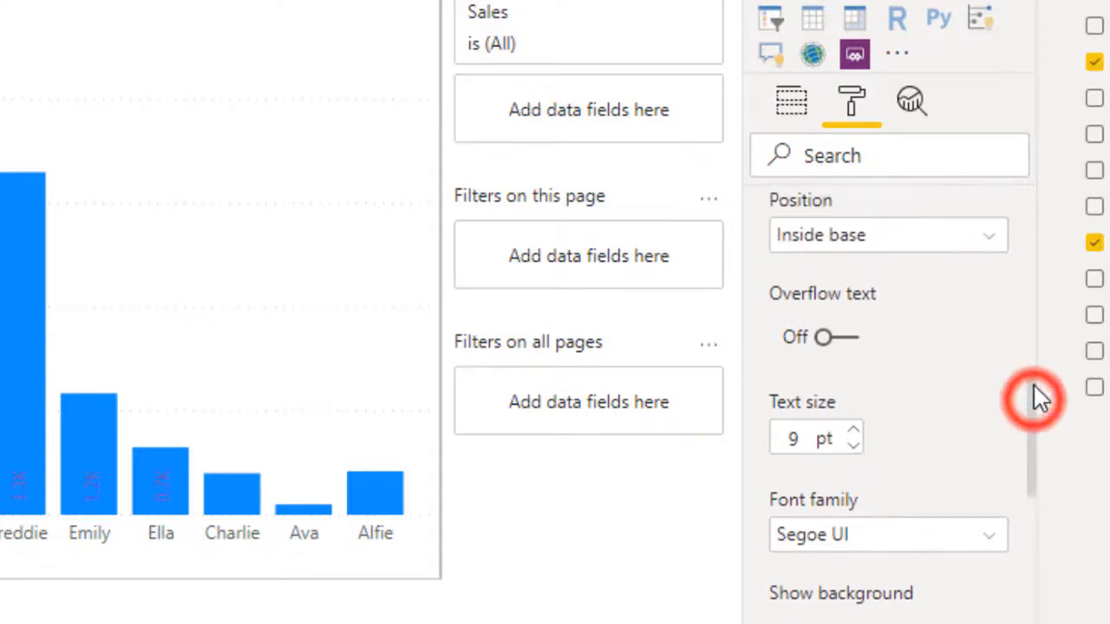
pyautogui.click(924, 237)
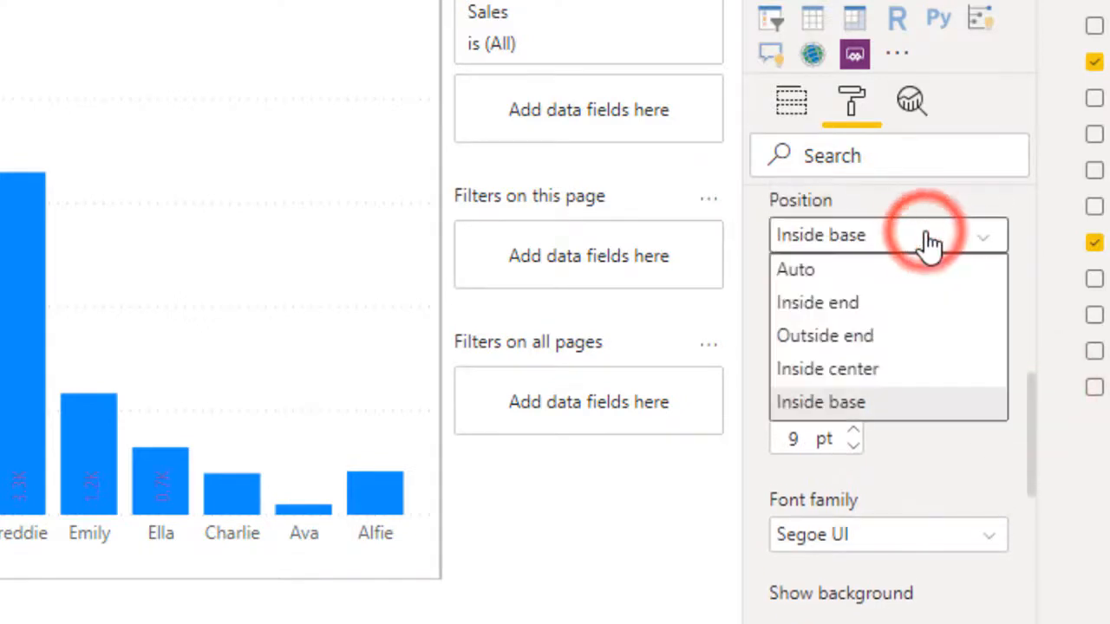
pyautogui.click(841, 304)
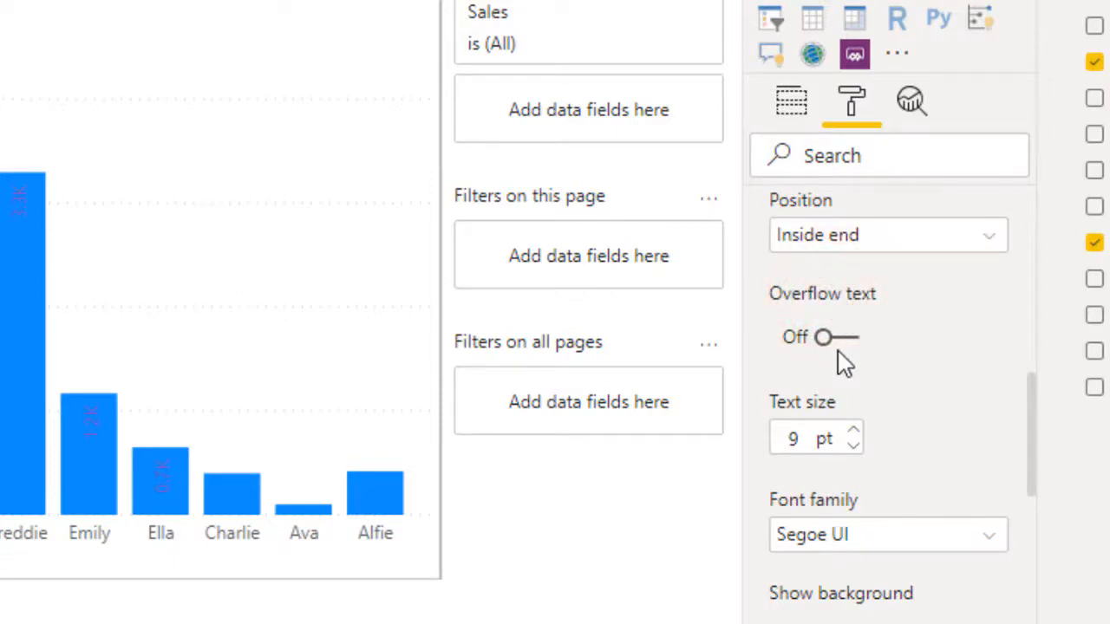
# Turn on overflow text for the data labels to compare the chart, and turn it off again.
pyautogui.click(832, 343)
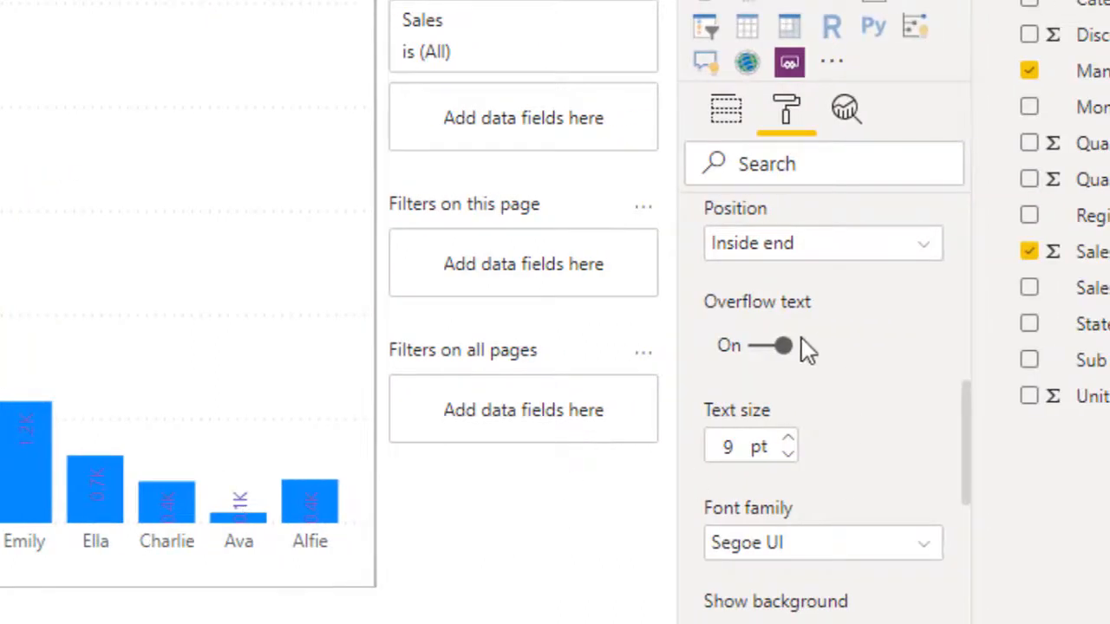
pyautogui.click(778, 347)
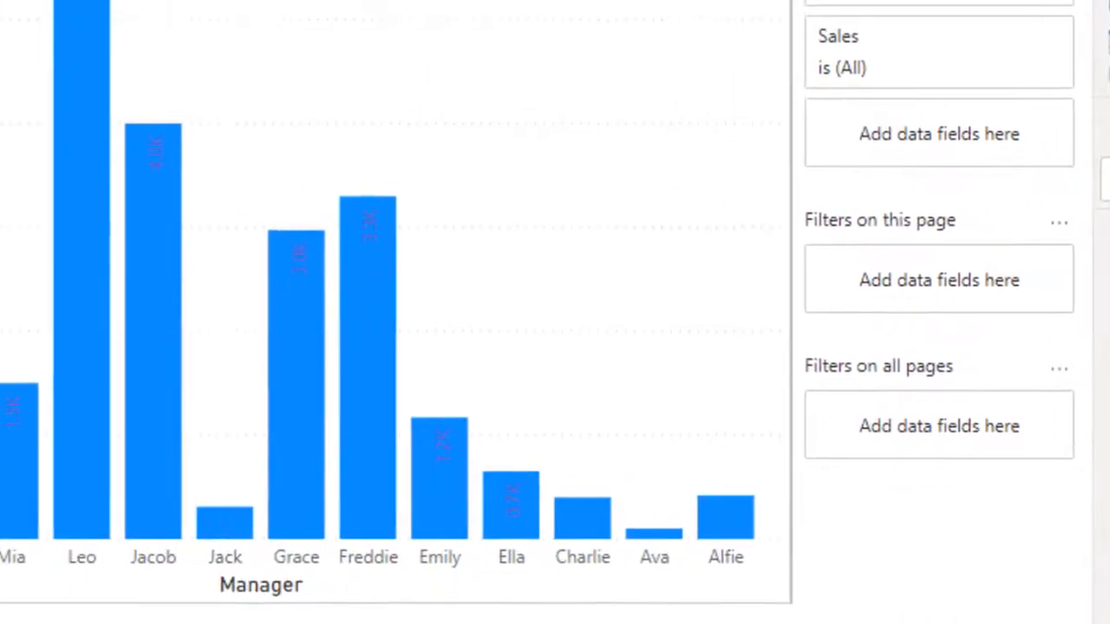
pyautogui.moveTo(405, 322)
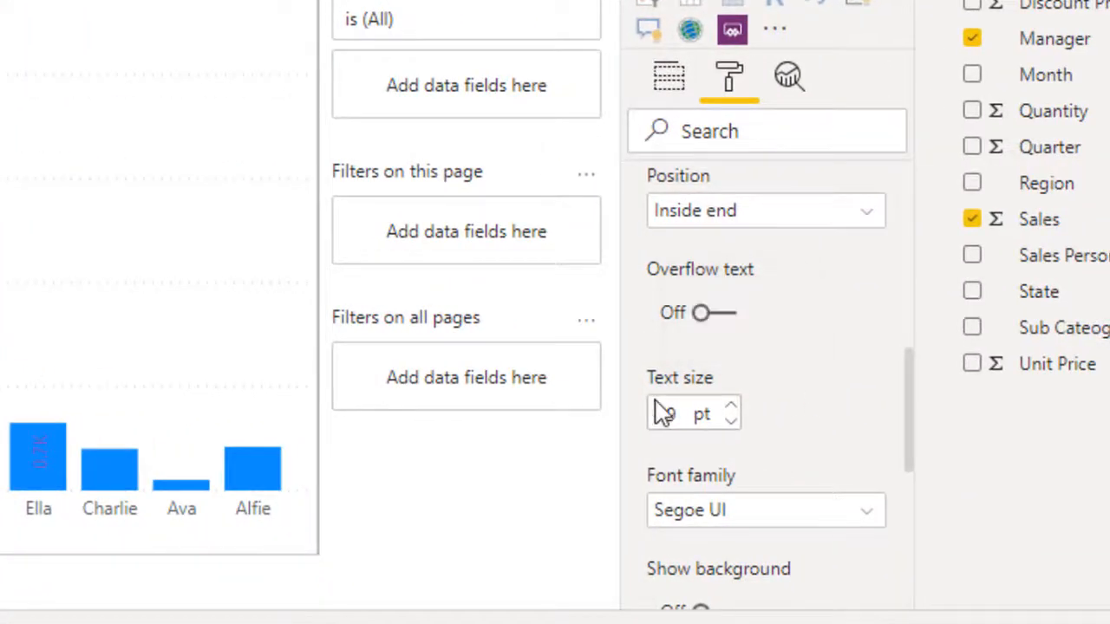
# Increase the text size of the data labels to 11 pt.
pyautogui.click(731, 406)
pyautogui.click(731, 407)
pyautogui.click(731, 408)
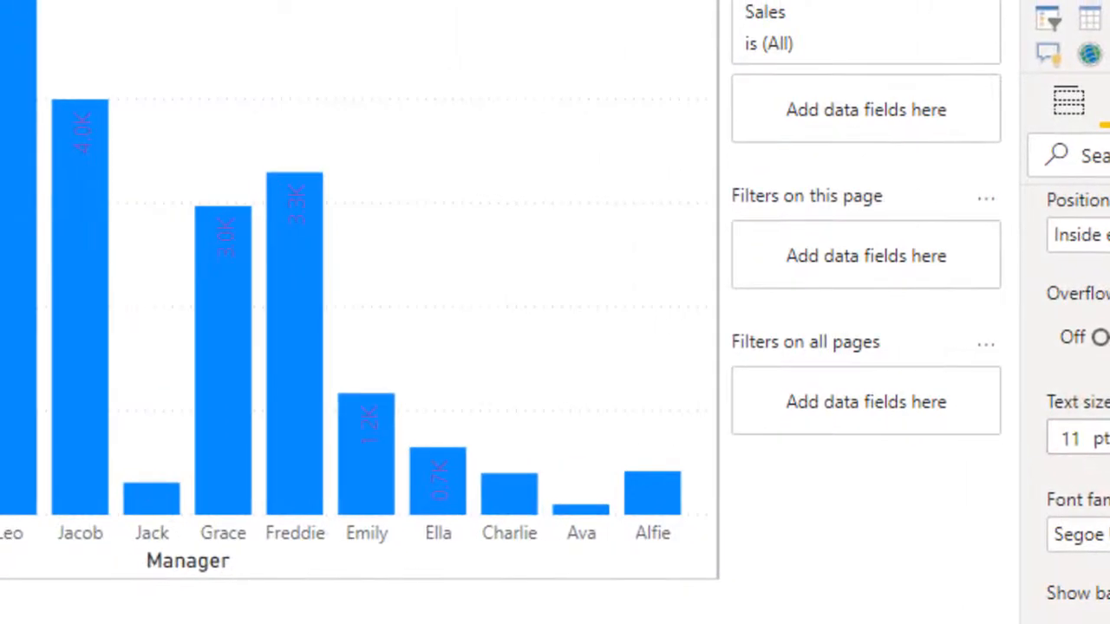
# Increase the data label text size to 12 pt and show a white background behind the labels.
pyautogui.click(737, 408)
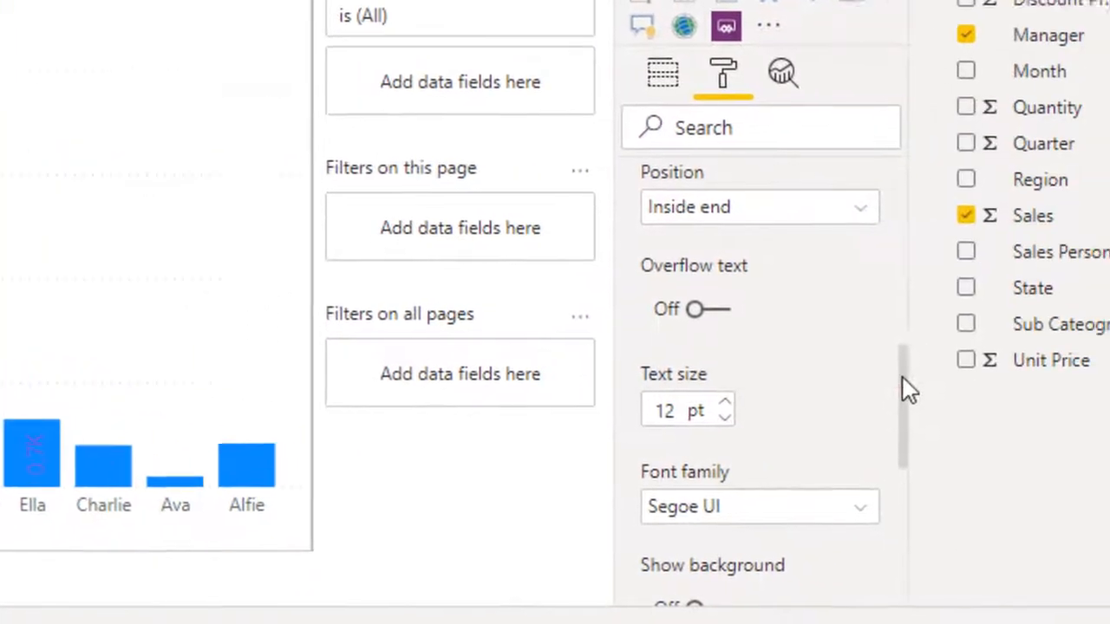
pyautogui.moveTo(903, 377); pyautogui.dragTo(848, 459)
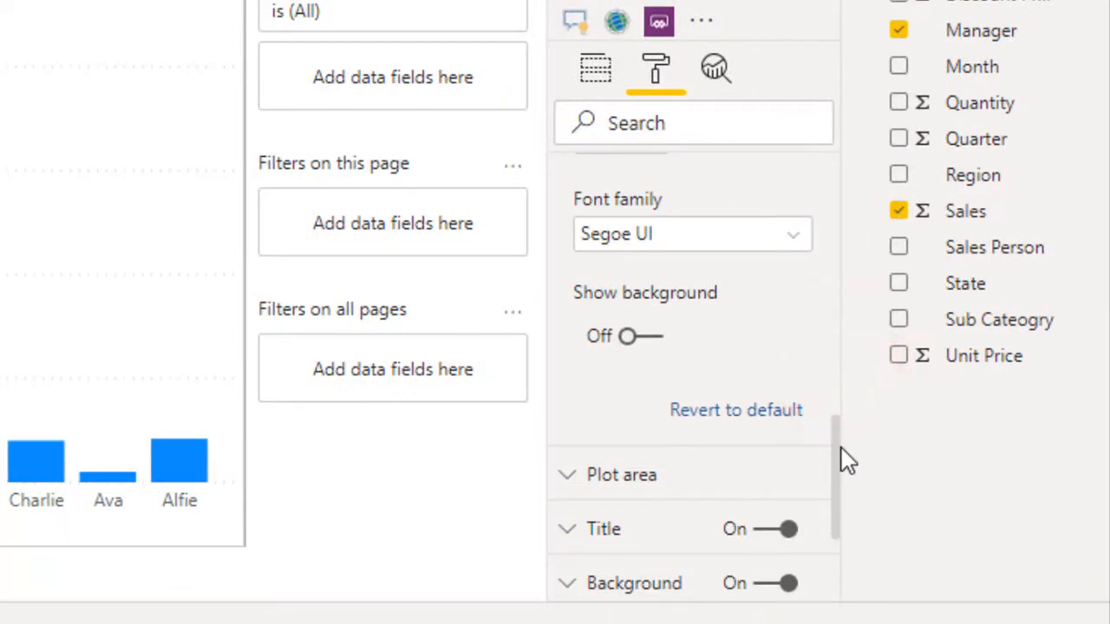
pyautogui.click(639, 340)
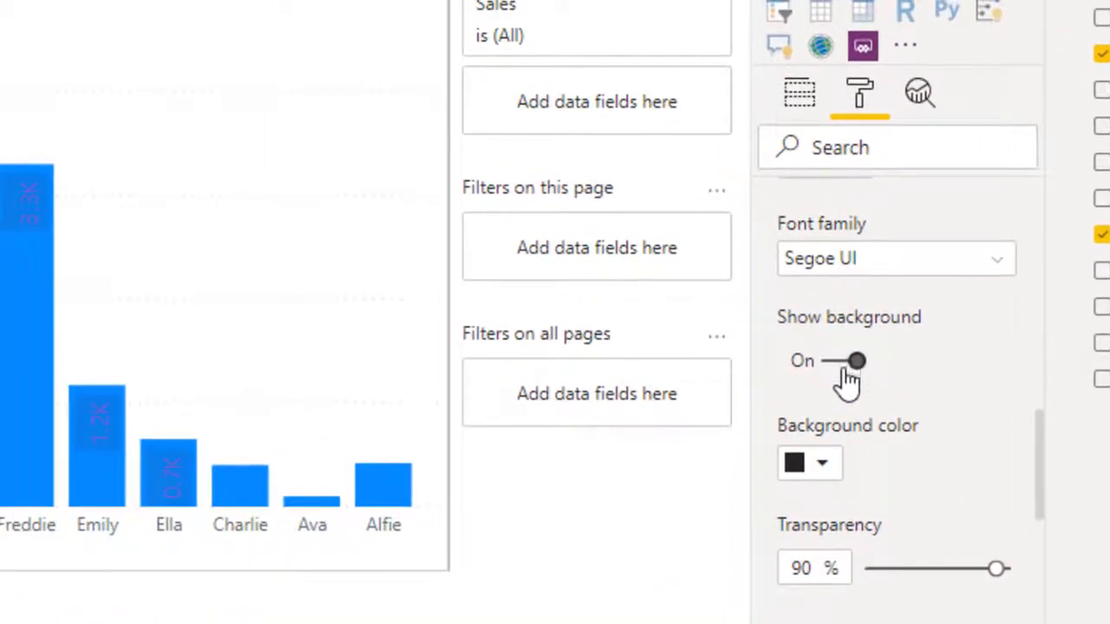
pyautogui.click(823, 466)
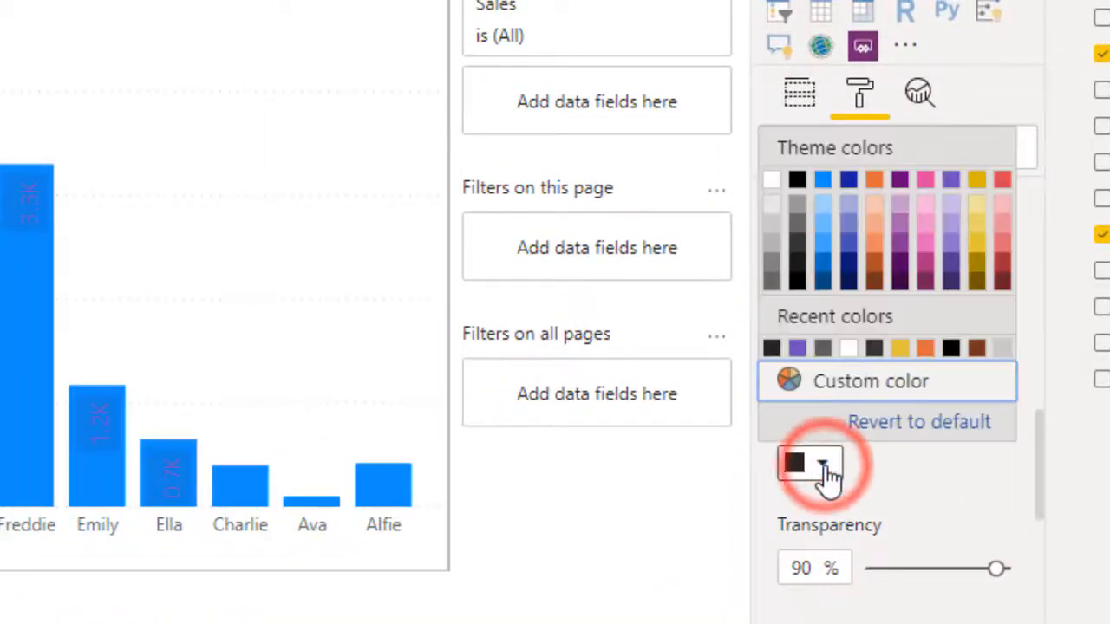
pyautogui.click(772, 181)
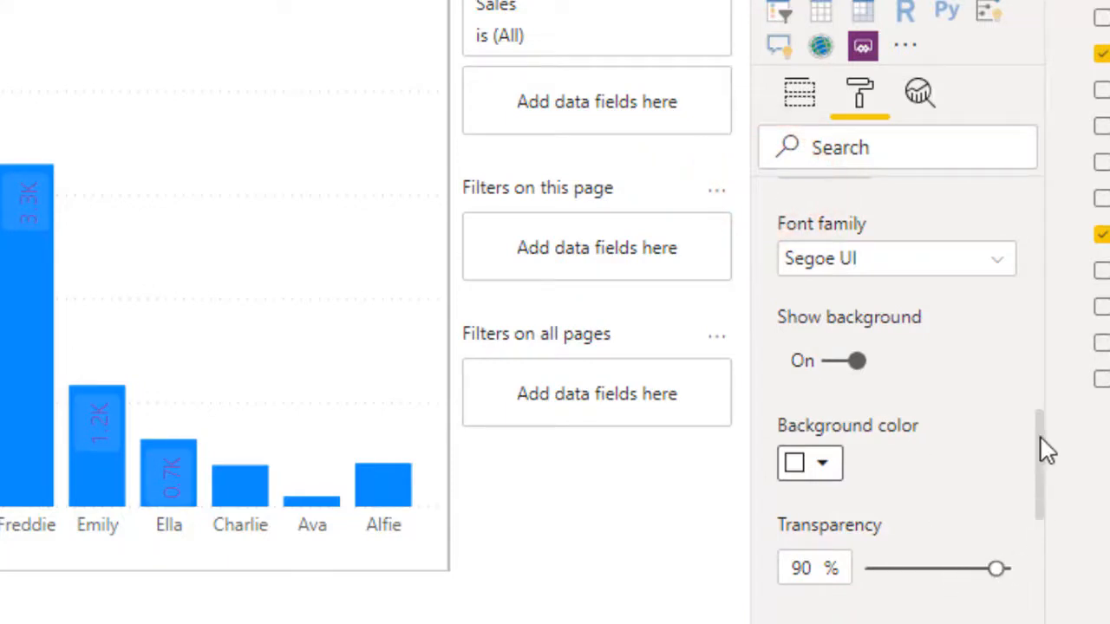
# Set the label background transparency to 10%, and revert all data label settings to default.
pyautogui.moveTo(1045, 451); pyautogui.dragTo(1044, 490)
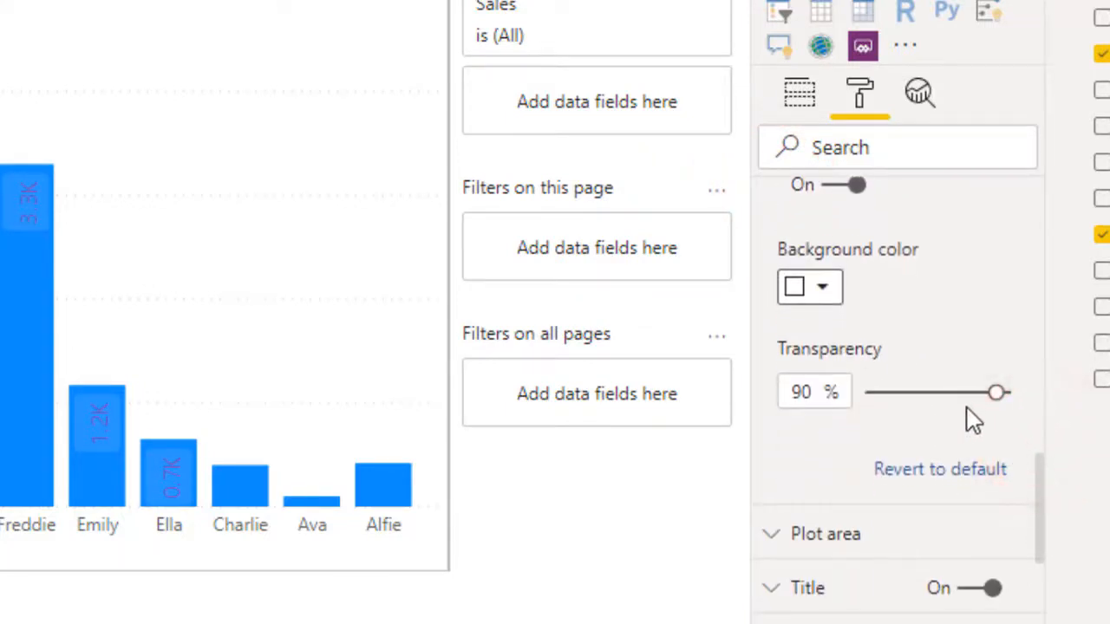
pyautogui.moveTo(997, 393); pyautogui.dragTo(878, 396)
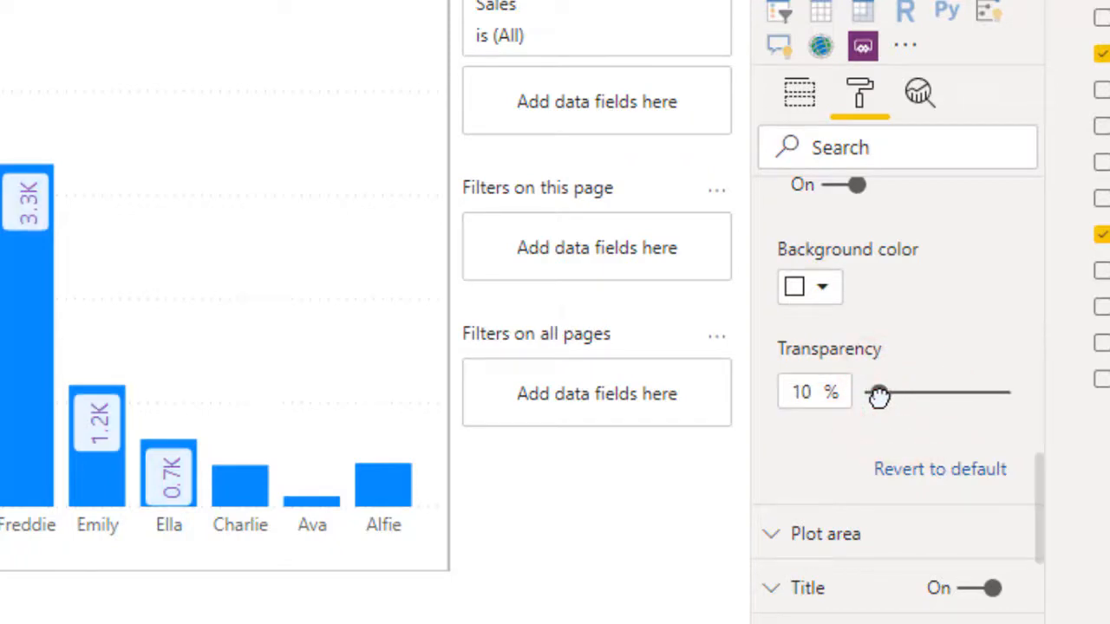
pyautogui.click(929, 474)
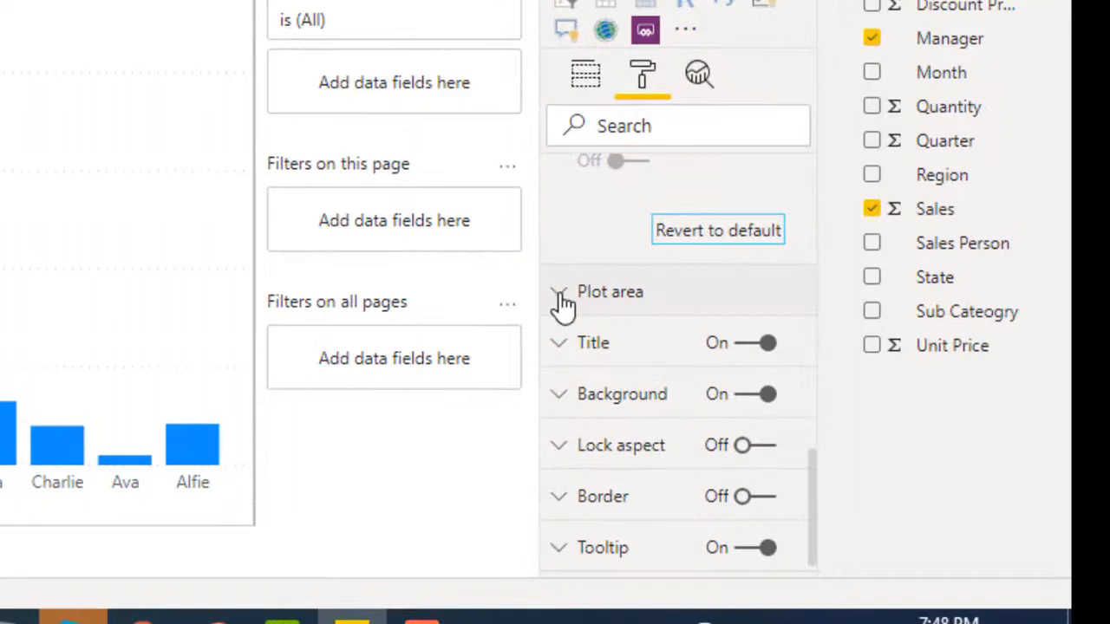
# Add the image d2.jpg from the Desktop to the chart's plot area and set its transparency to 68%.
pyautogui.click(560, 294)
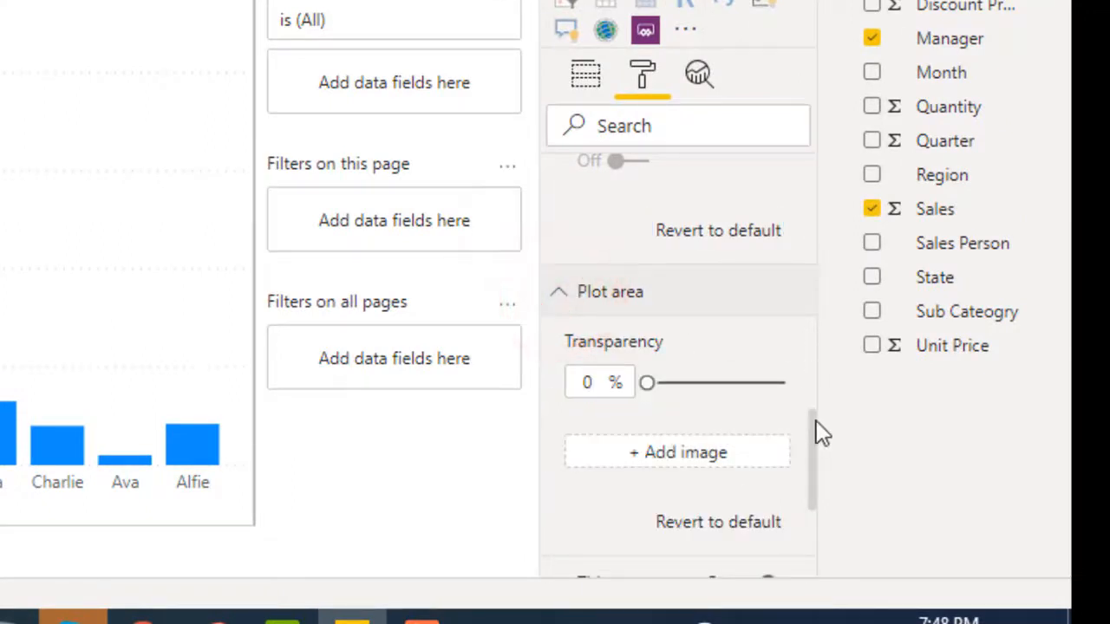
pyautogui.moveTo(818, 434); pyautogui.dragTo(819, 442)
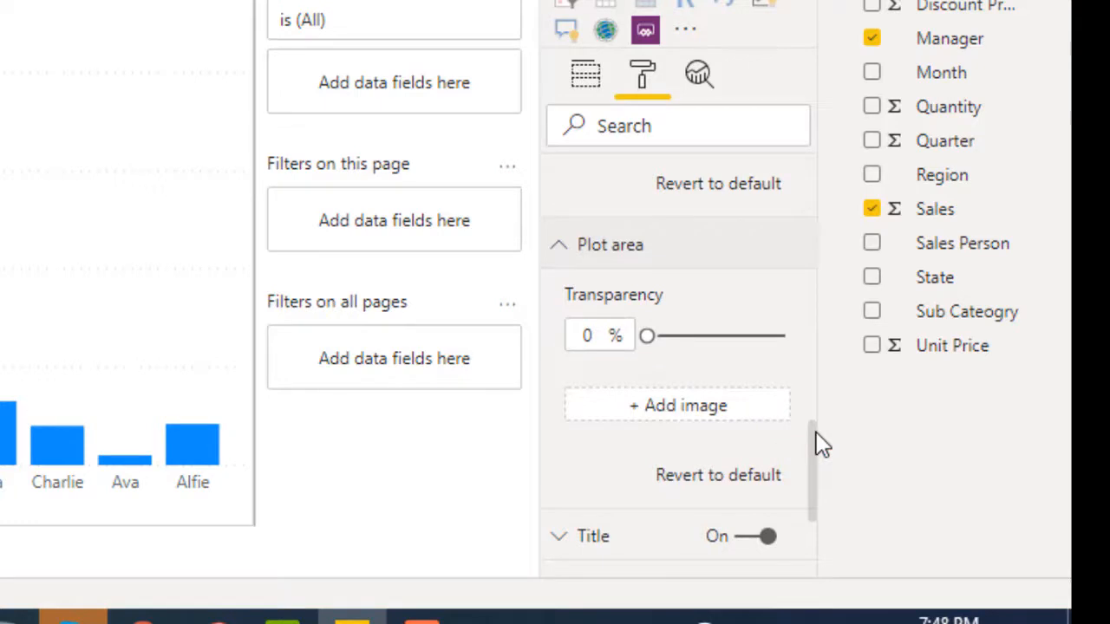
pyautogui.click(682, 411)
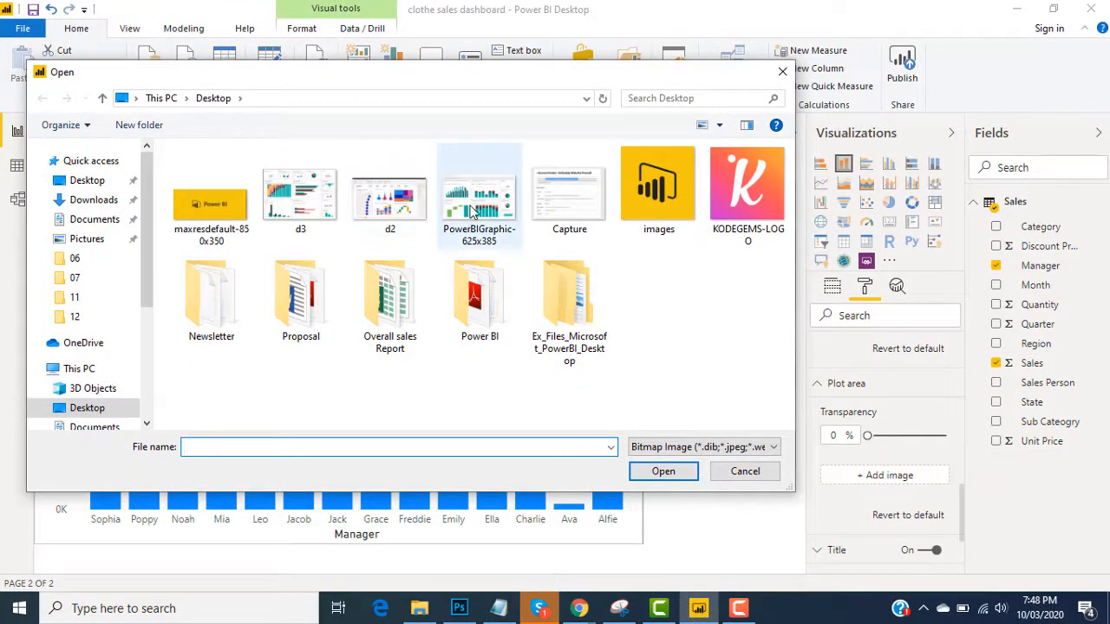
pyautogui.click(390, 200)
pyautogui.click(646, 473)
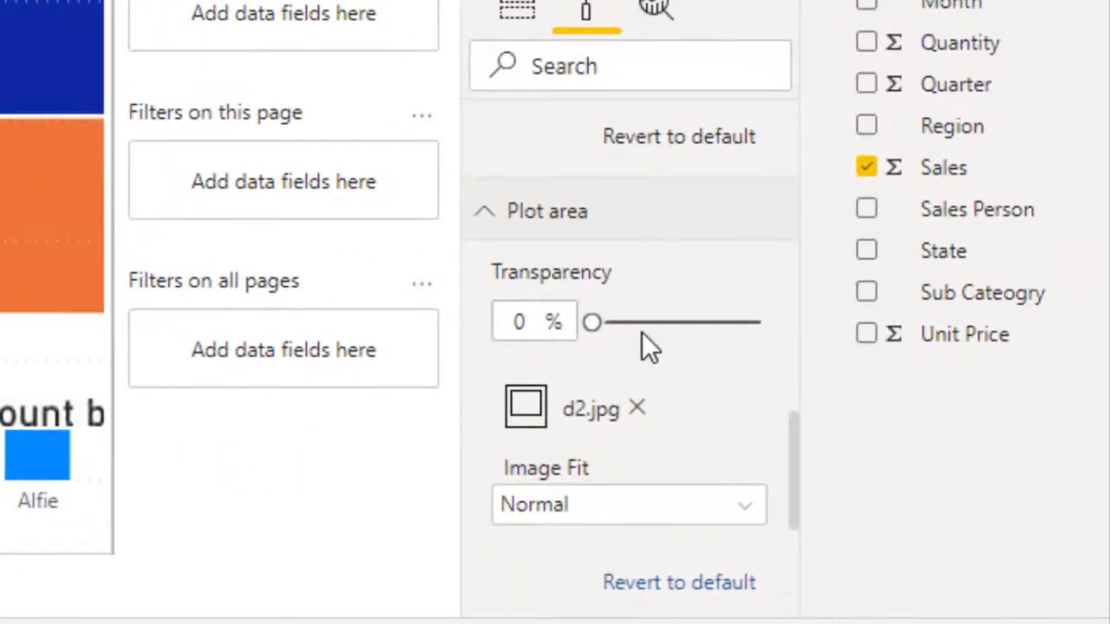
pyautogui.moveTo(592, 321); pyautogui.dragTo(751, 321)
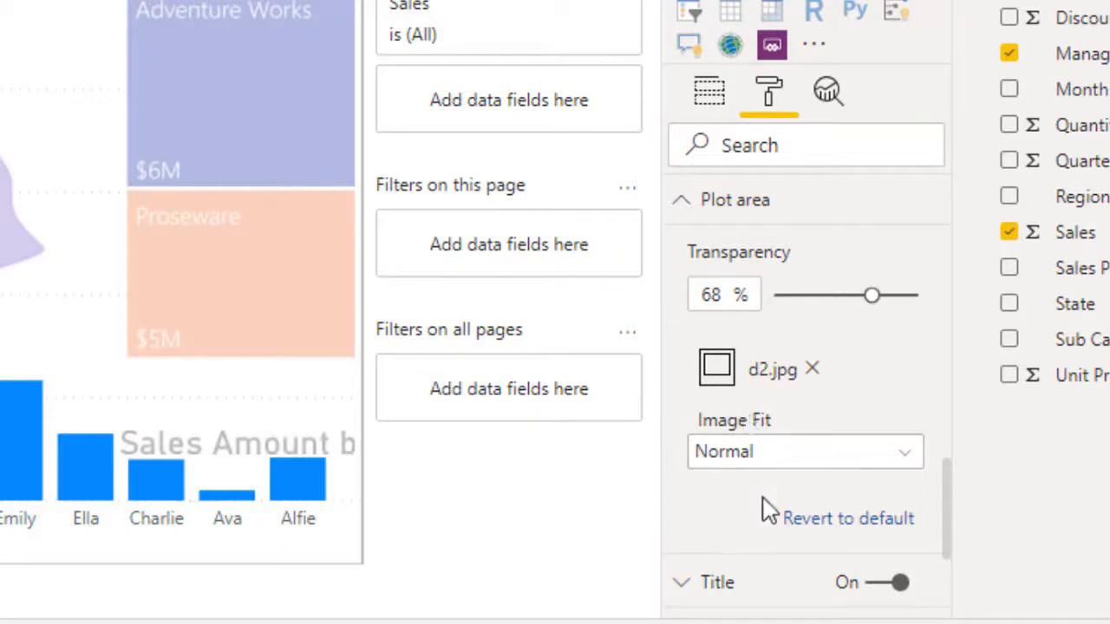
# Try the Fit, Fill and Normal image fits for the plot area image, and revert the plot area to default.
pyautogui.click(807, 467)
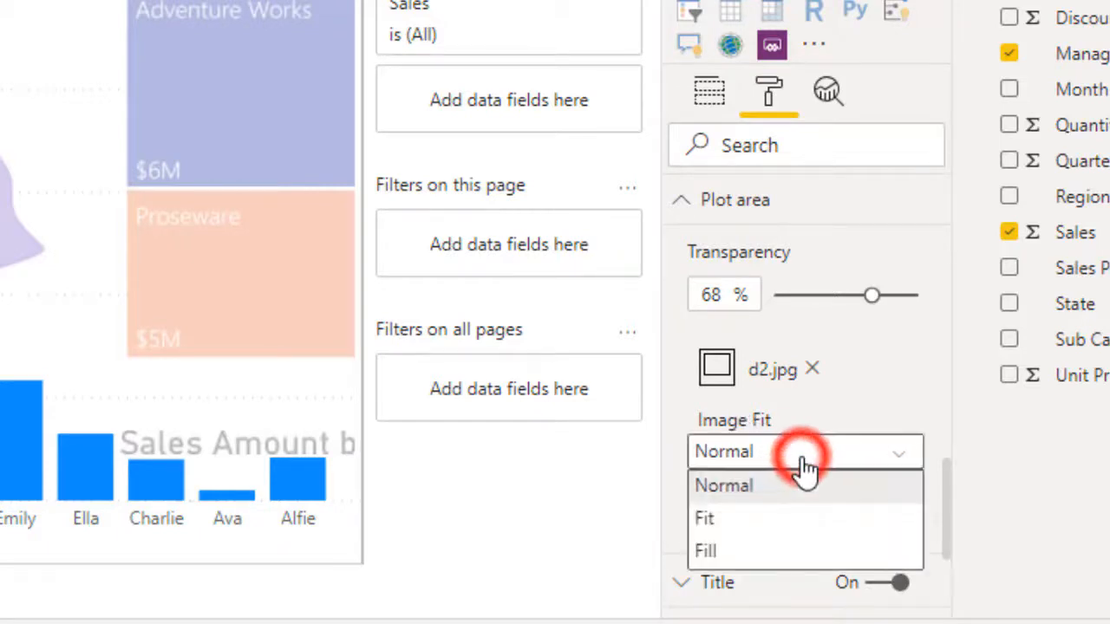
pyautogui.click(728, 524)
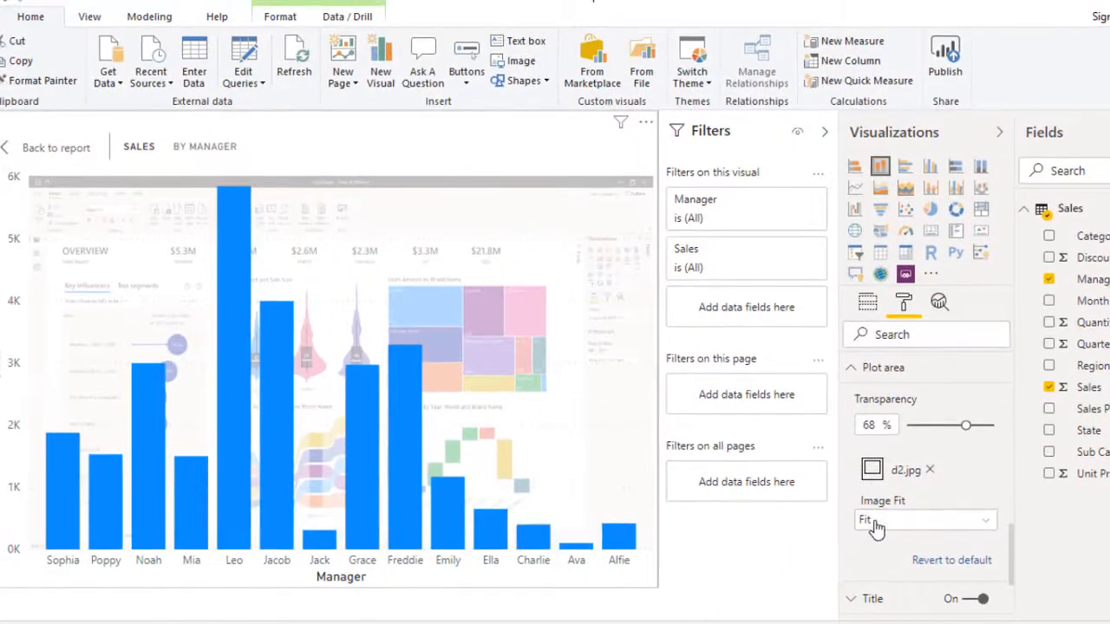
pyautogui.click(874, 520)
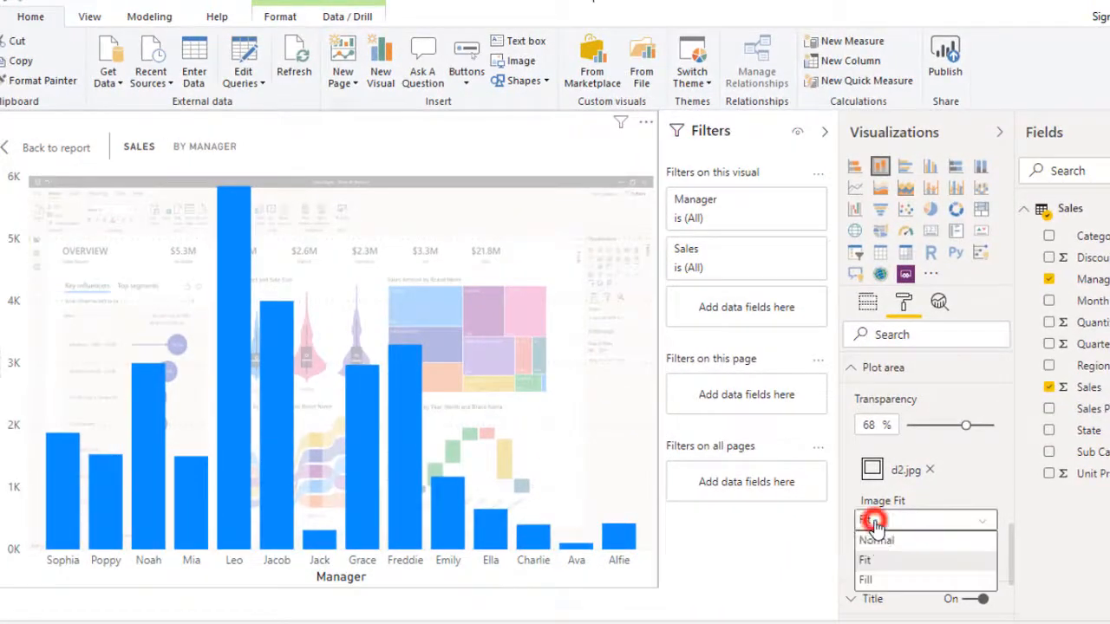
pyautogui.click(893, 578)
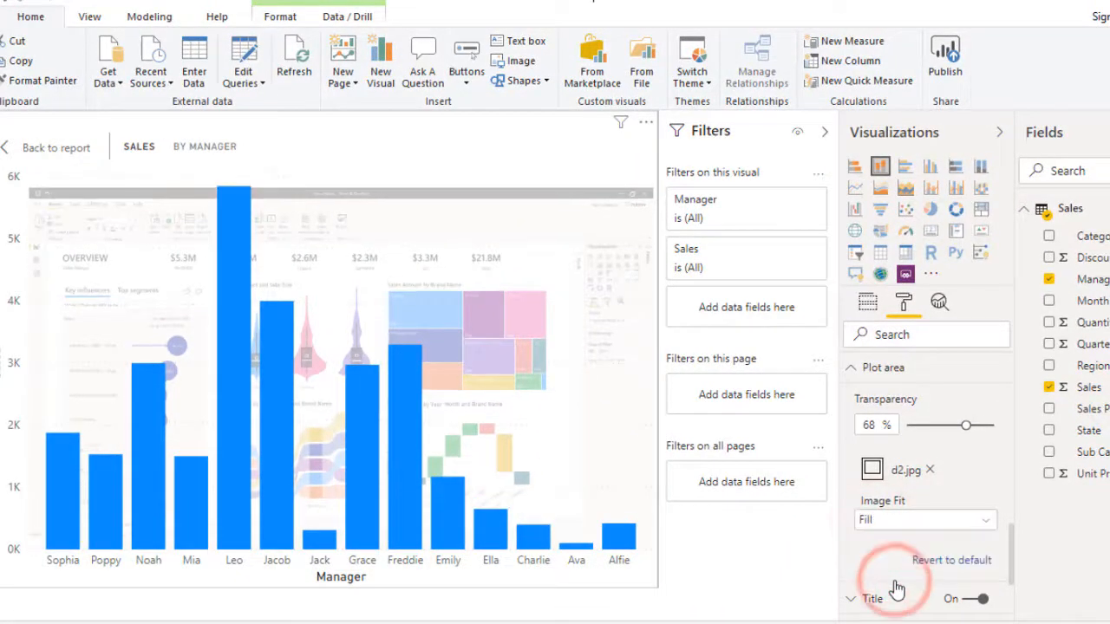
pyautogui.click(893, 522)
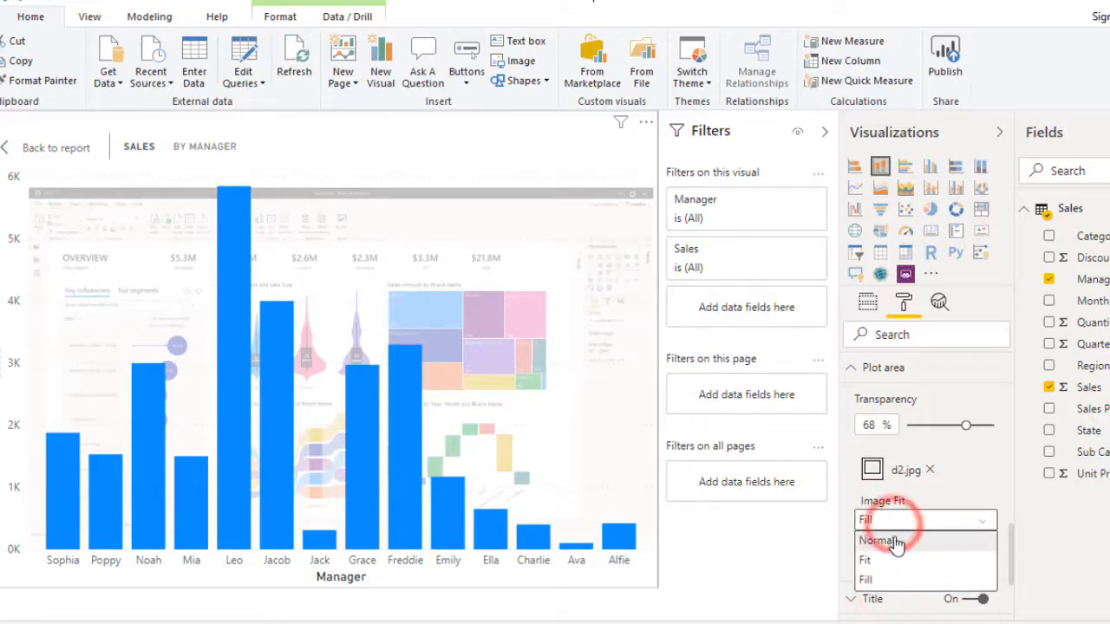
pyautogui.click(894, 541)
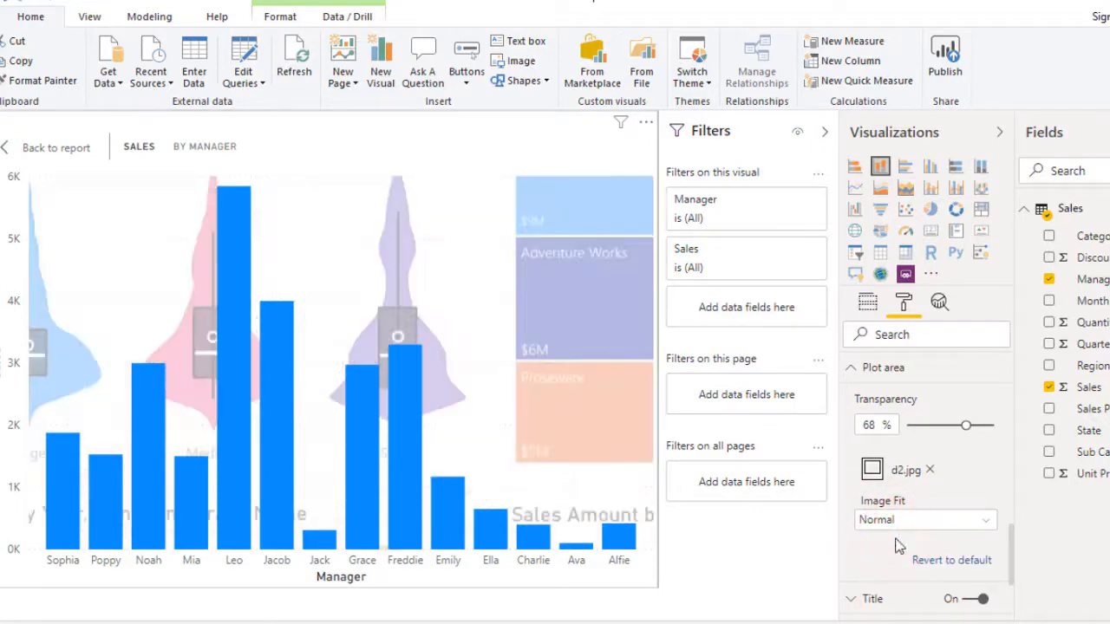
pyautogui.click(961, 568)
# Change the chart's title text to "Sales by Sales person".
pyautogui.moveTo(963, 501); pyautogui.dragTo(960, 525)
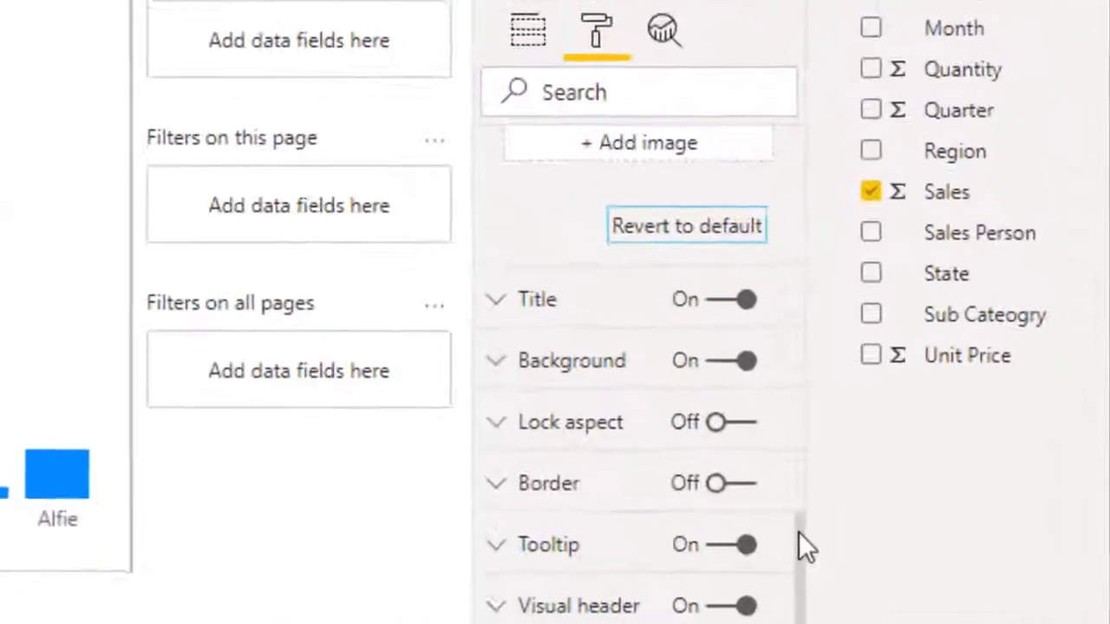
pyautogui.click(458, 288)
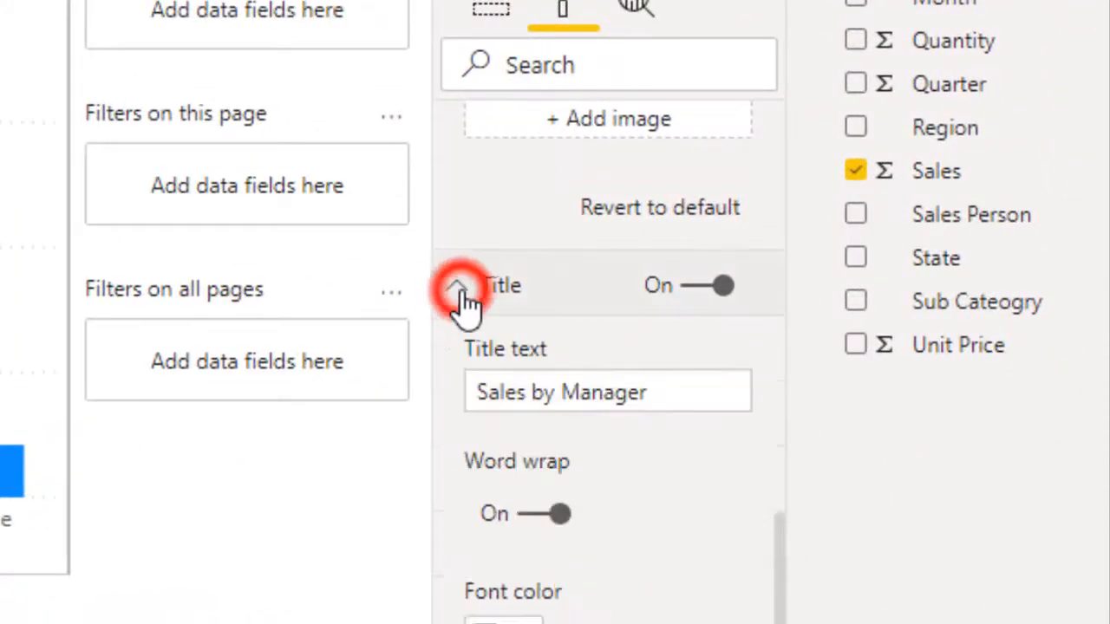
pyautogui.click(691, 389)
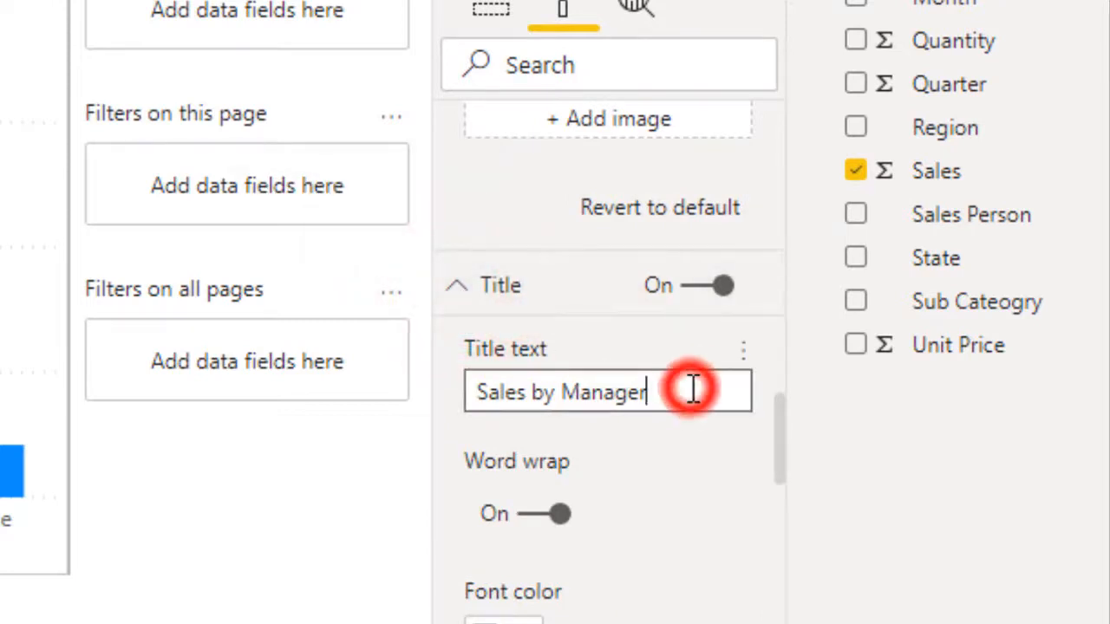
pyautogui.press('BackSpace')
pyautogui.press('BackSpace')
pyautogui.press('BackSpace')
pyautogui.press('BackSpace')
pyautogui.press('BackSpace')
pyautogui.press('BackSpace')
pyautogui.press('BackSpace')
pyautogui.write('Sales person')
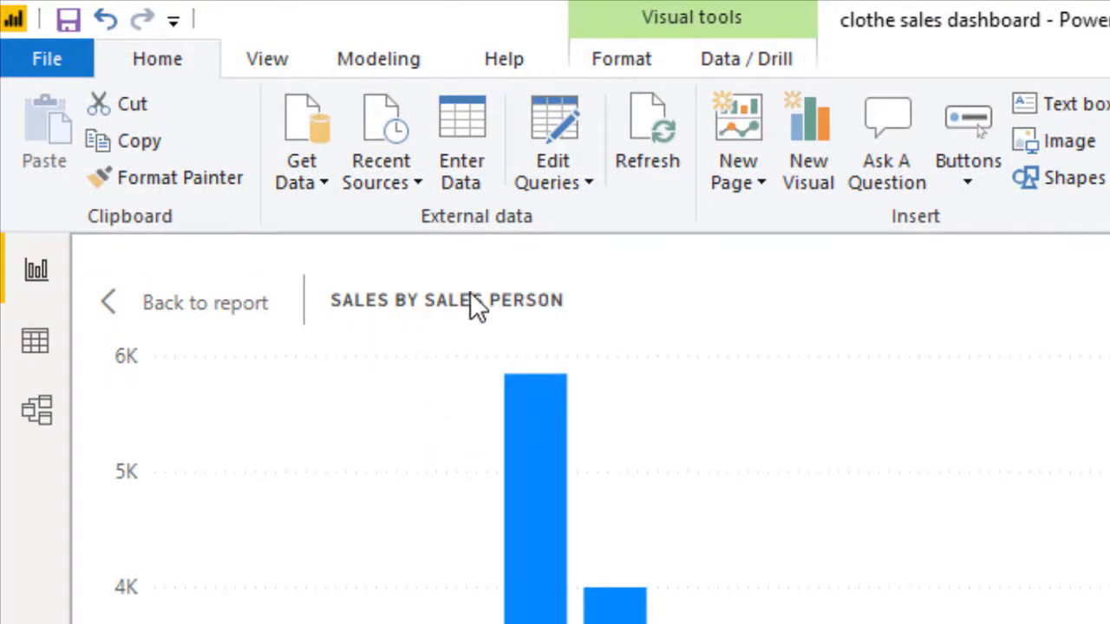
# Return from the focused chart to the report page, and turn the chart title off and on again.
pyautogui.click(191, 308)
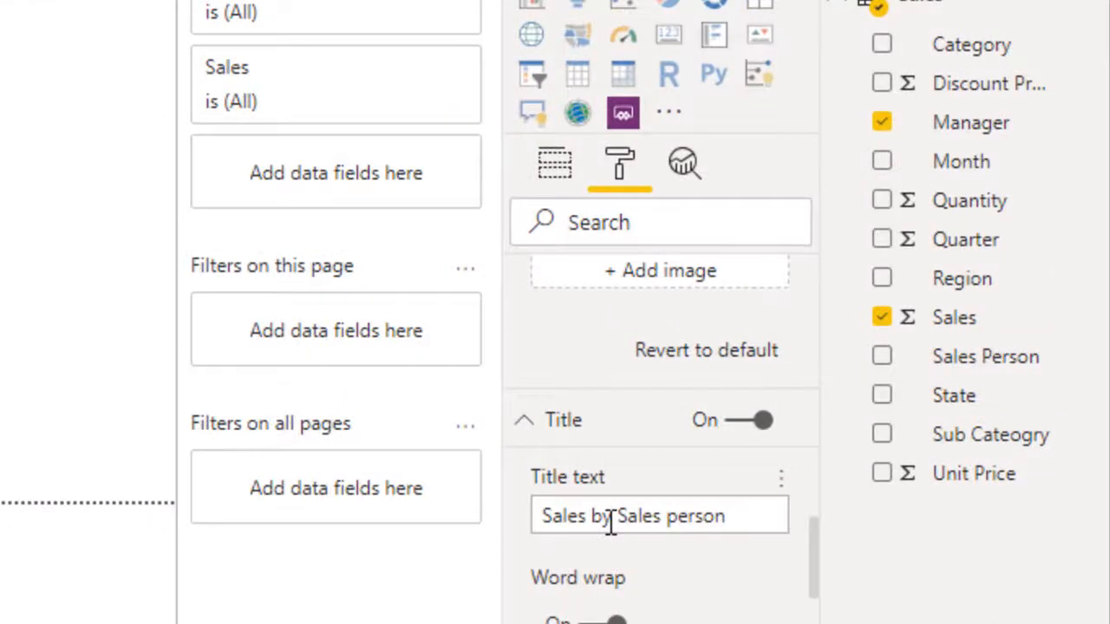
pyautogui.click(763, 423)
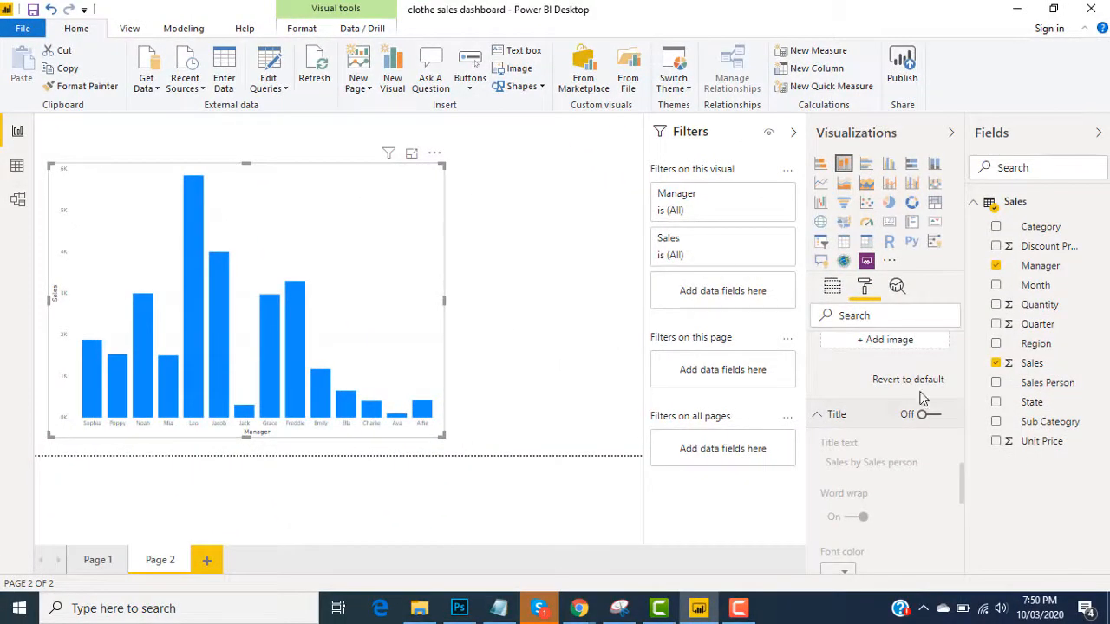
pyautogui.click(927, 414)
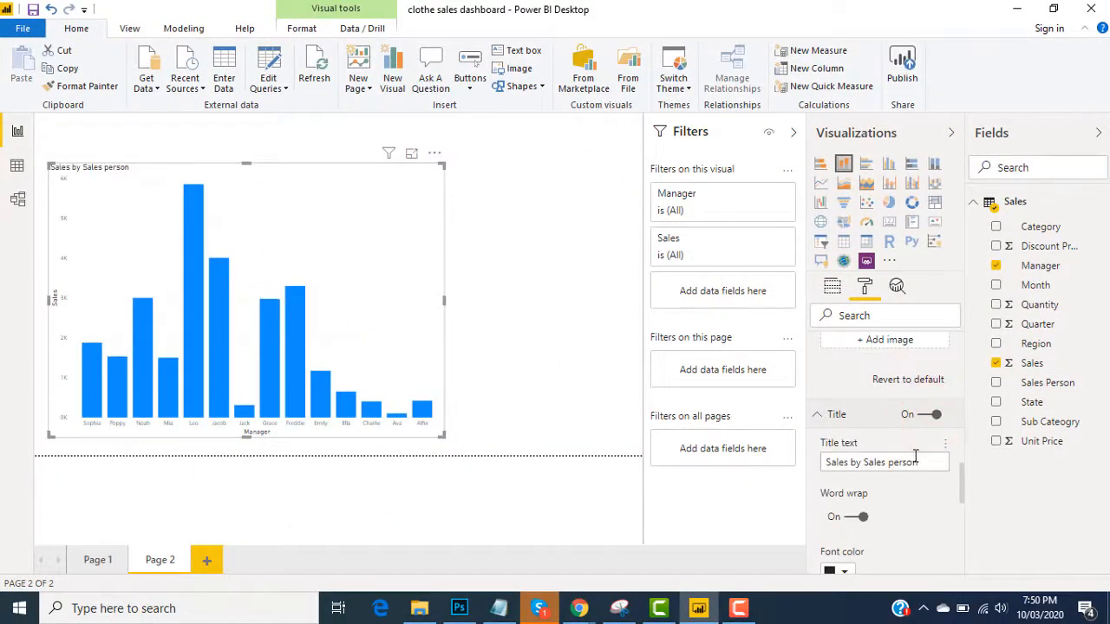
# Set the chart's title text to "Sales by Manager" and collapse the title settings.
pyautogui.click(923, 462)
pyautogui.press('BackSpace')
pyautogui.press('BackSpace')
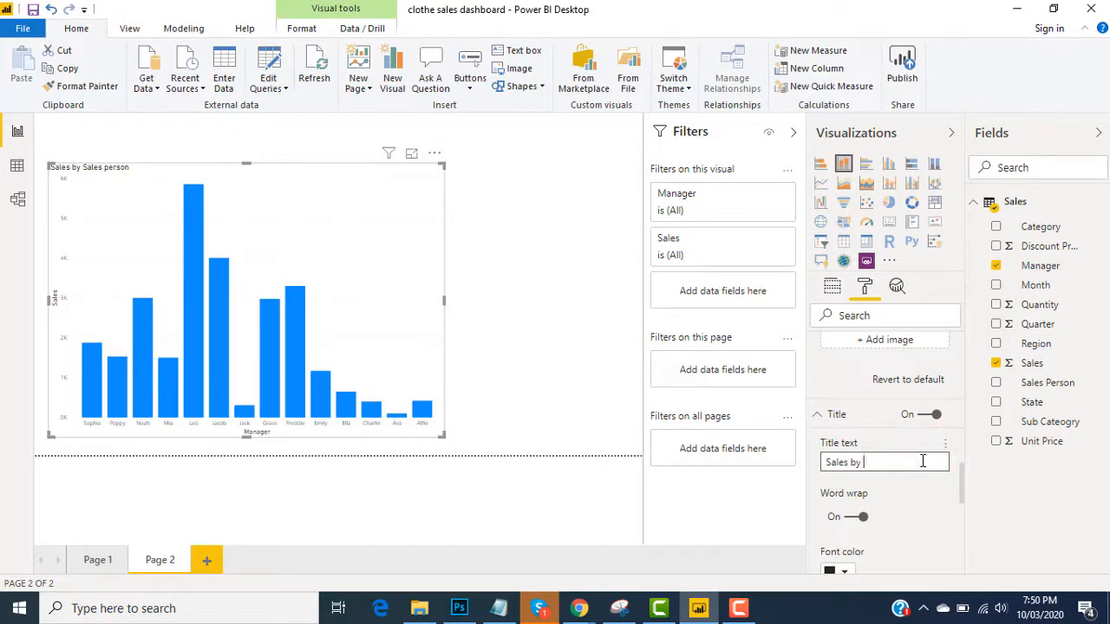
pyautogui.write('Manager')
pyautogui.click(817, 416)
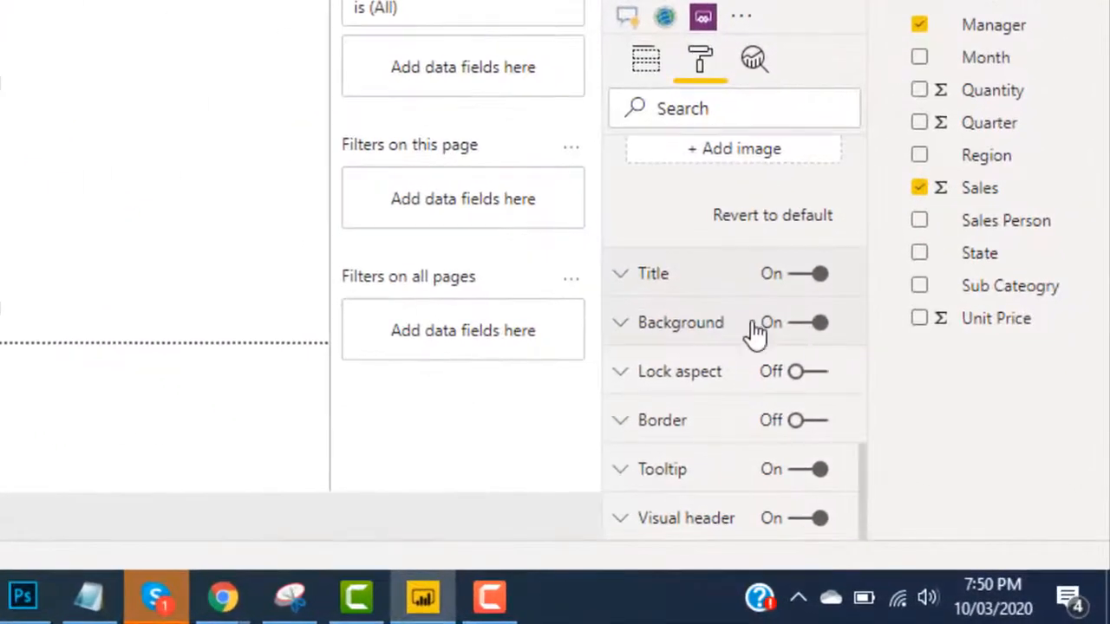
# Shrink the chart to a narrow size, and turn word wrap of its title off and on again.
pyautogui.click(626, 276)
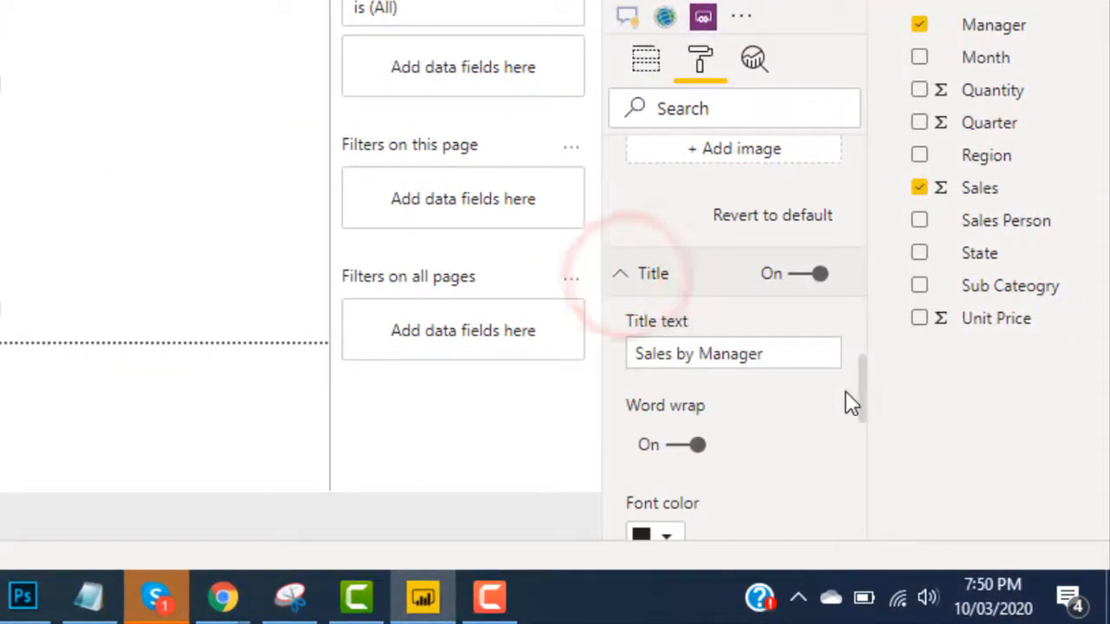
pyautogui.moveTo(865, 388); pyautogui.dragTo(864, 421)
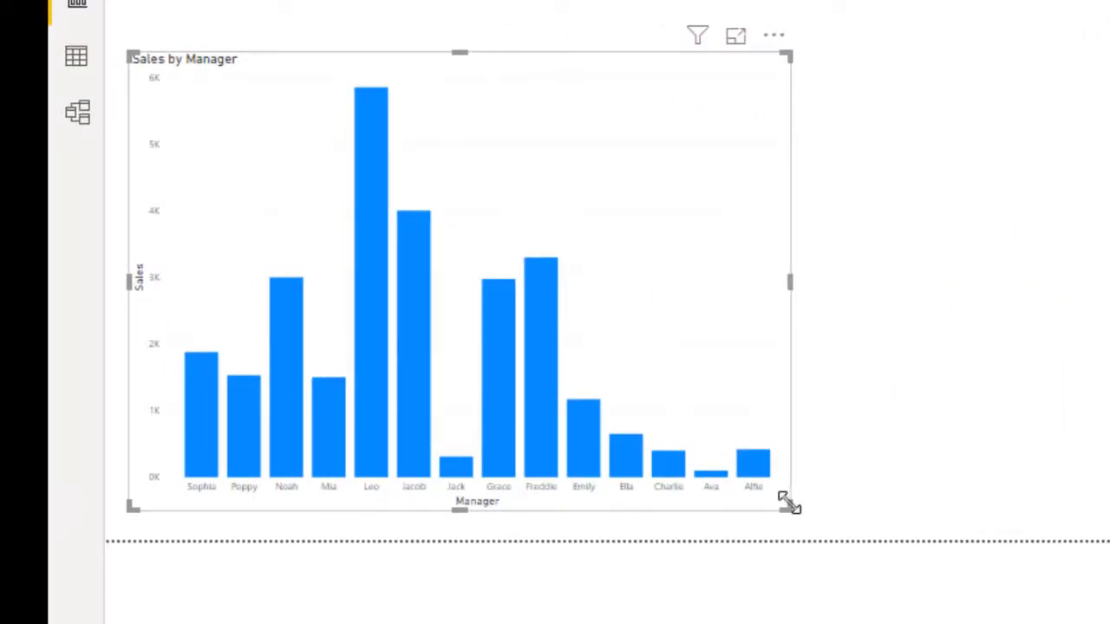
pyautogui.moveTo(786, 505); pyautogui.dragTo(226, 345)
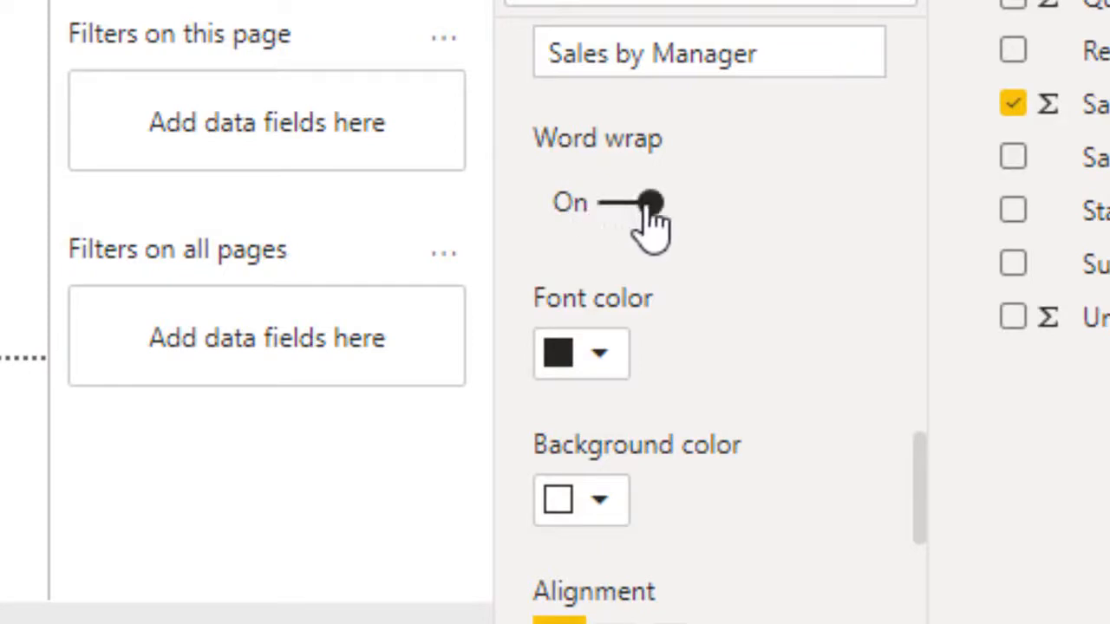
pyautogui.click(649, 207)
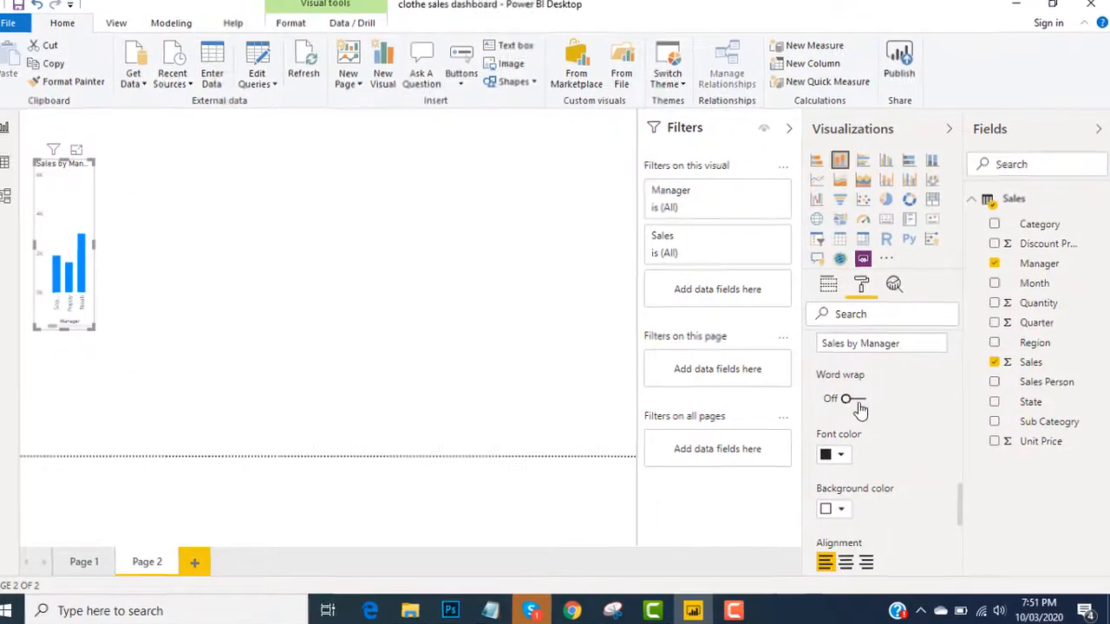
pyautogui.click(854, 399)
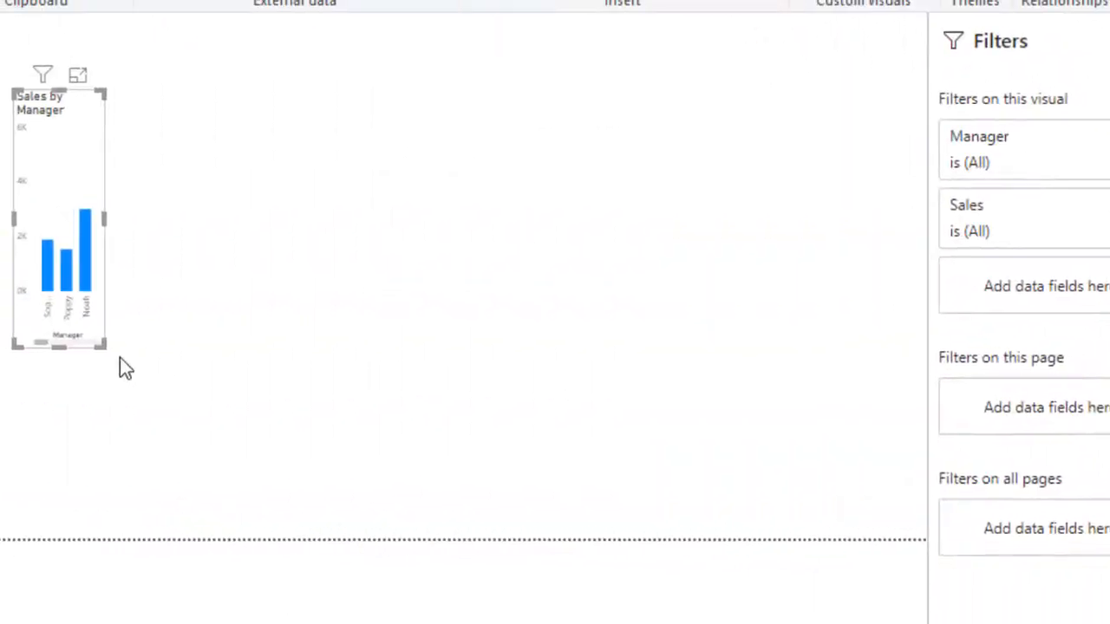
# Enlarge the chart until the columns of all managers fit in it.
pyautogui.moveTo(102, 345); pyautogui.dragTo(333, 429)
pyautogui.moveTo(520, 486); pyautogui.dragTo(707, 449)
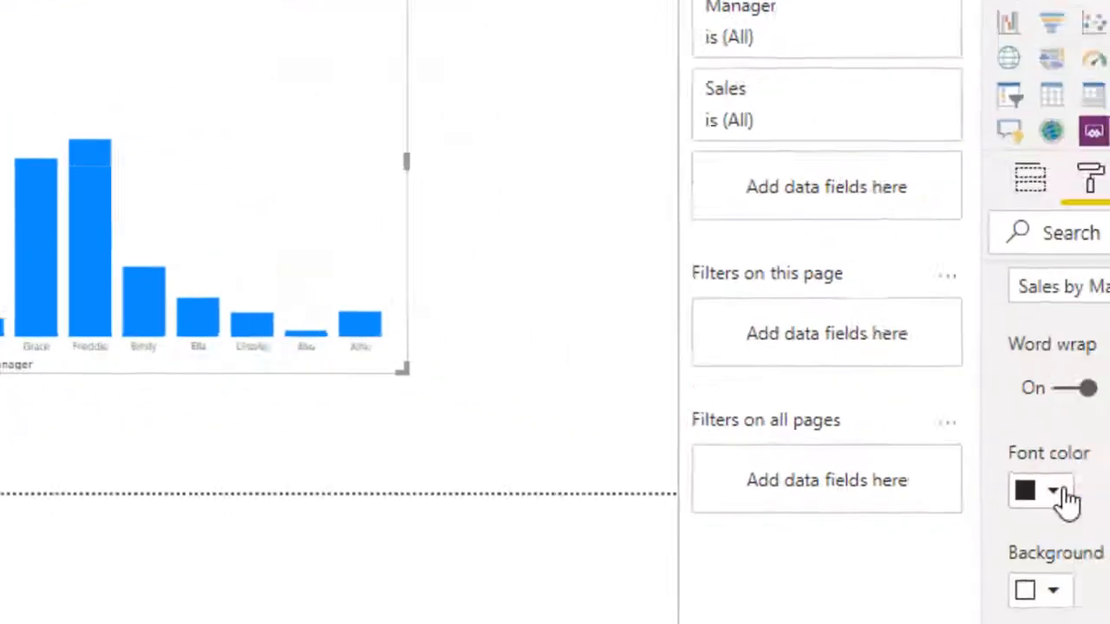
# Set the chart title's font color to orange and its alignment to center.
pyautogui.click(1058, 492)
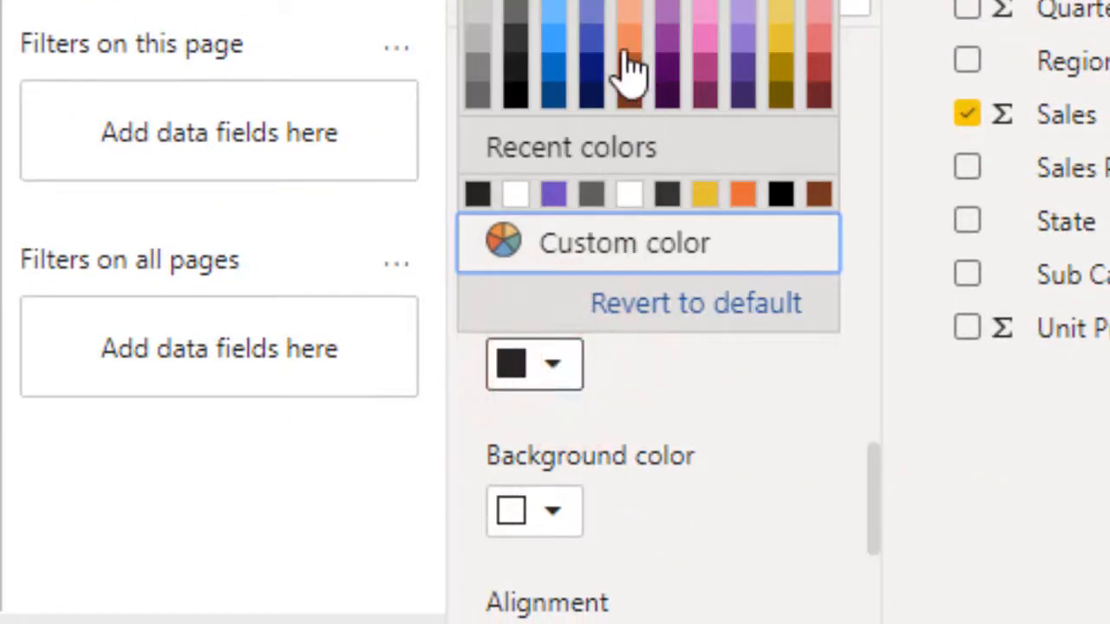
pyautogui.click(626, 45)
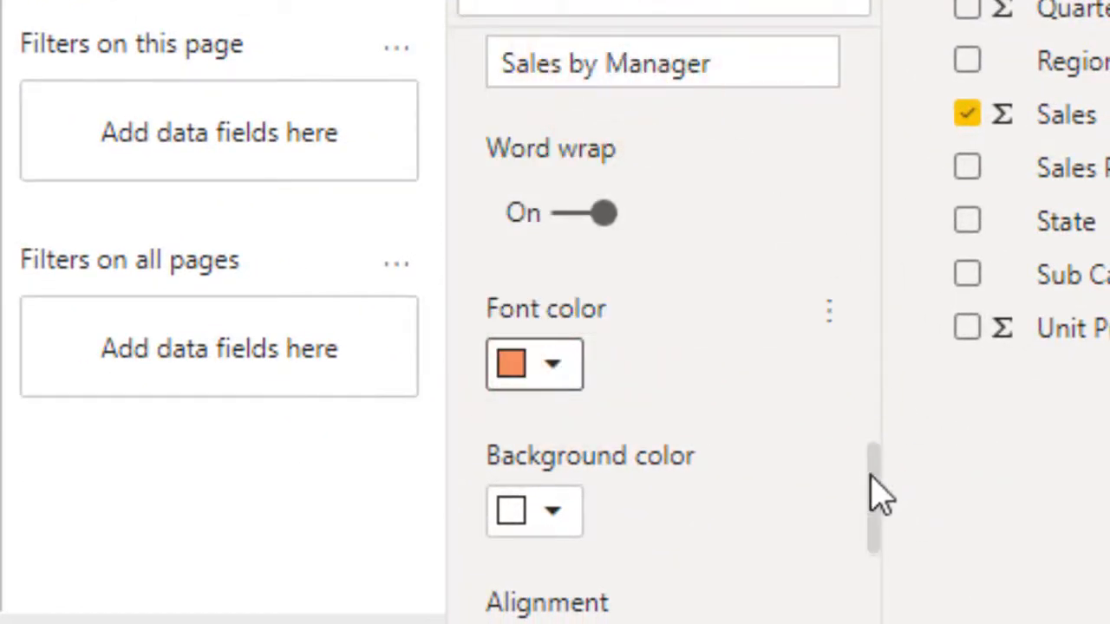
pyautogui.moveTo(875, 473); pyautogui.dragTo(878, 527)
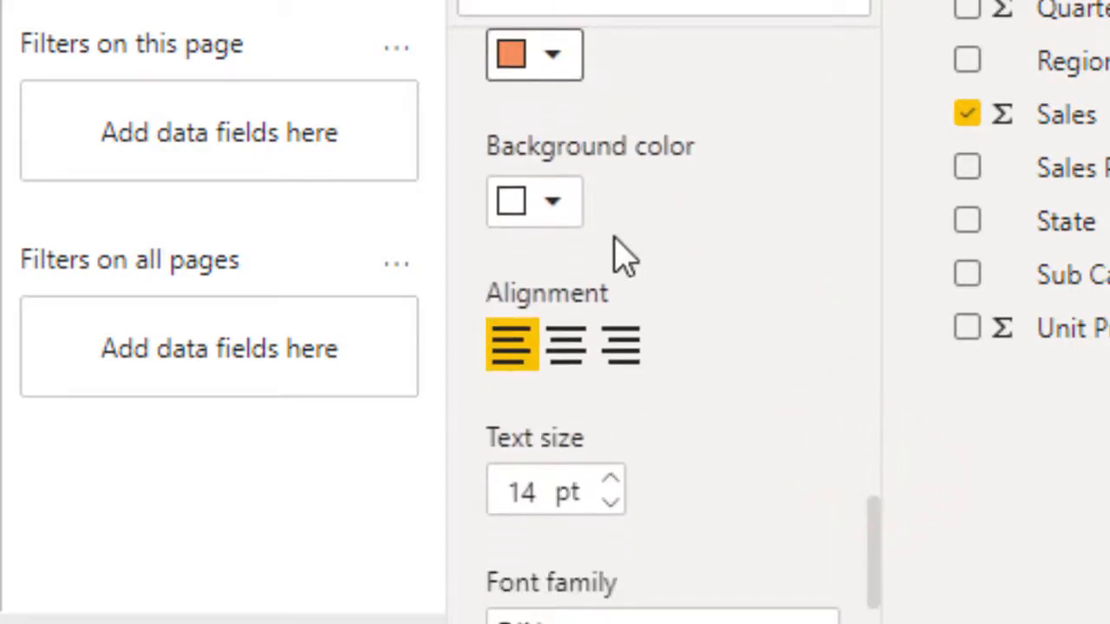
pyautogui.click(568, 356)
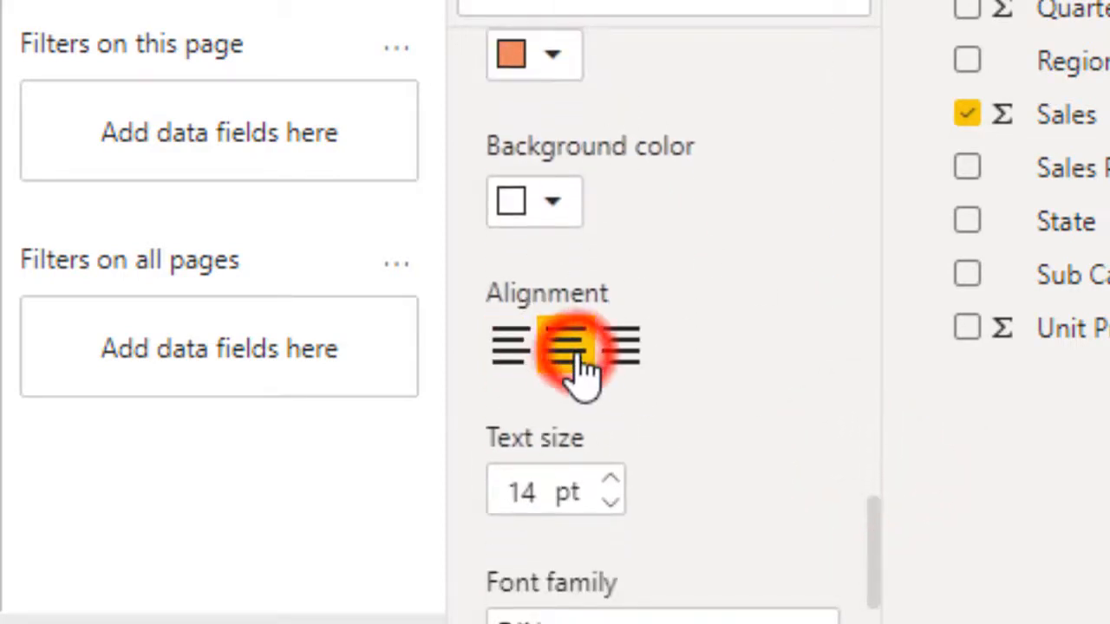
# Give the chart title a dark purple background color and the Calibri font family.
pyautogui.click(555, 199)
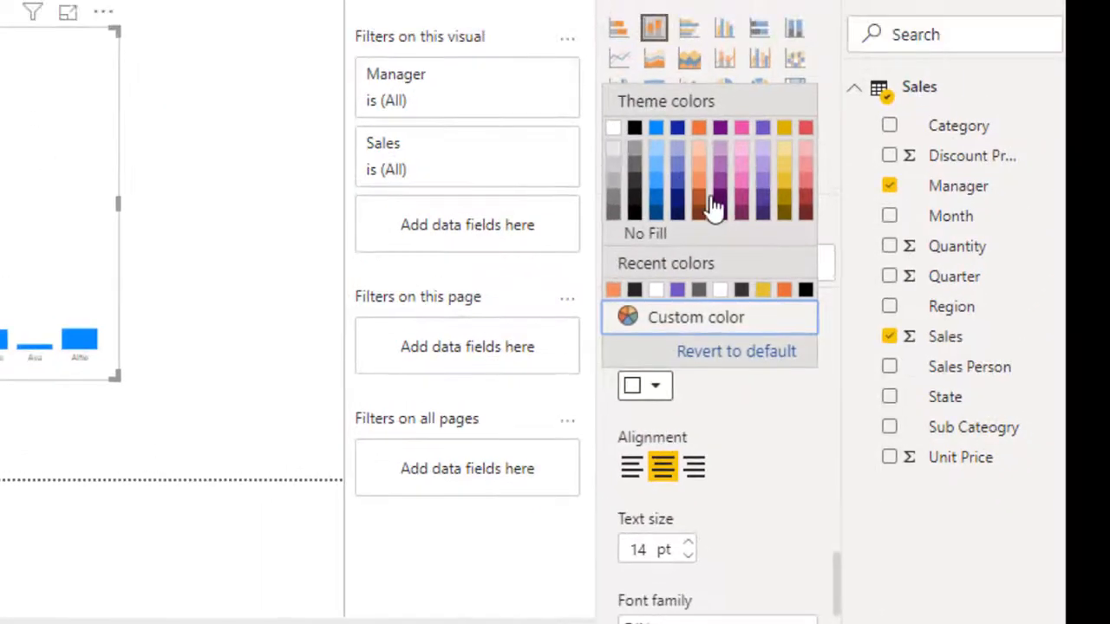
pyautogui.click(720, 198)
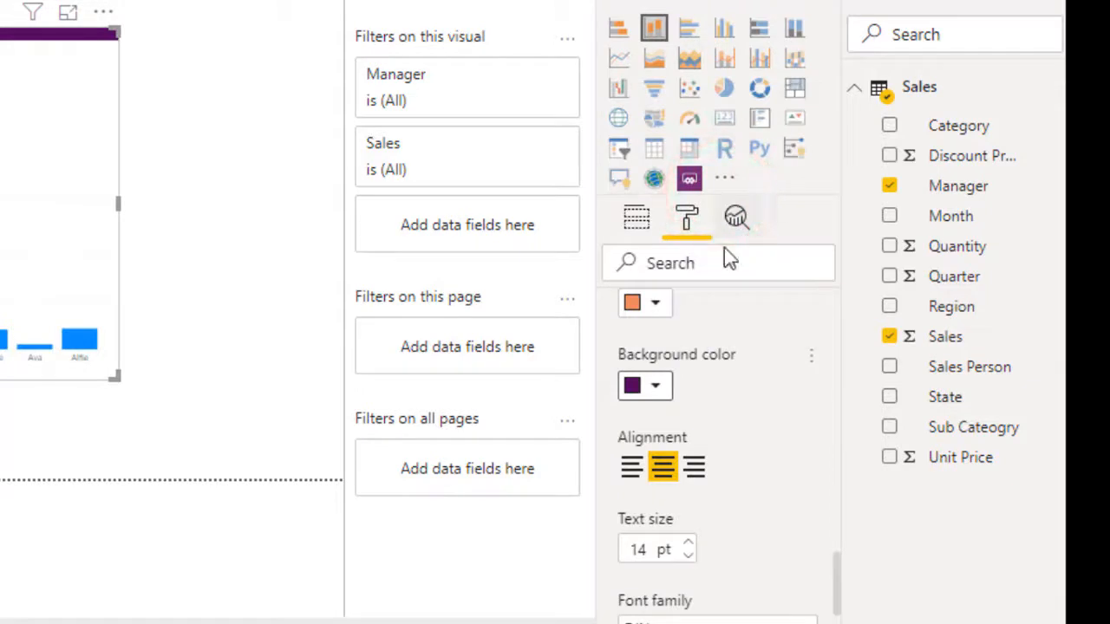
pyautogui.moveTo(839, 560); pyautogui.dragTo(838, 579)
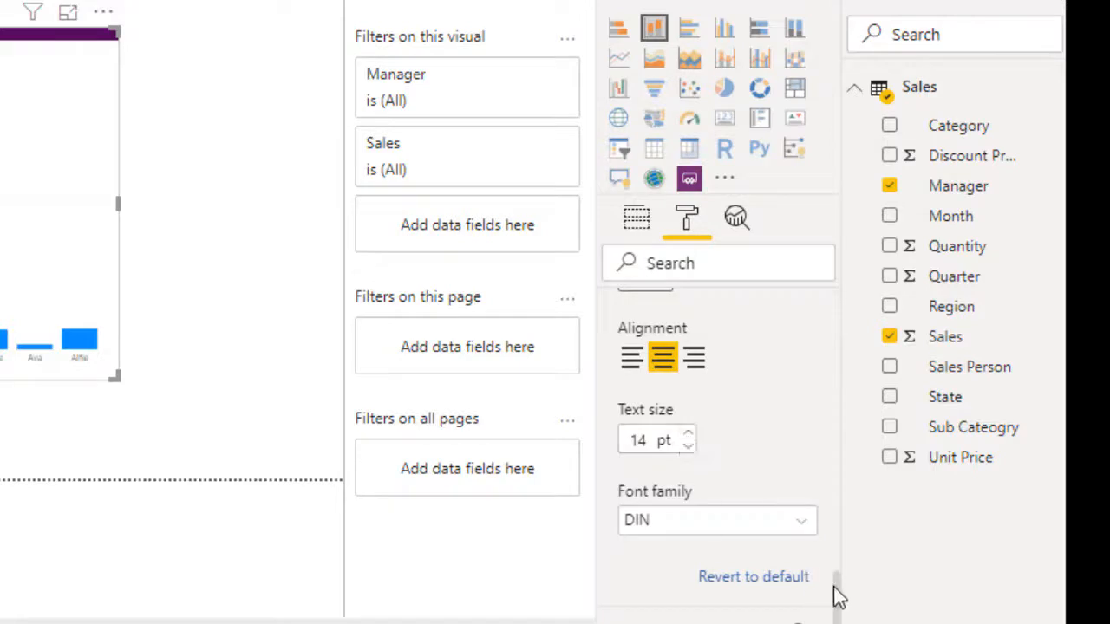
pyautogui.moveTo(838, 597); pyautogui.dragTo(837, 610)
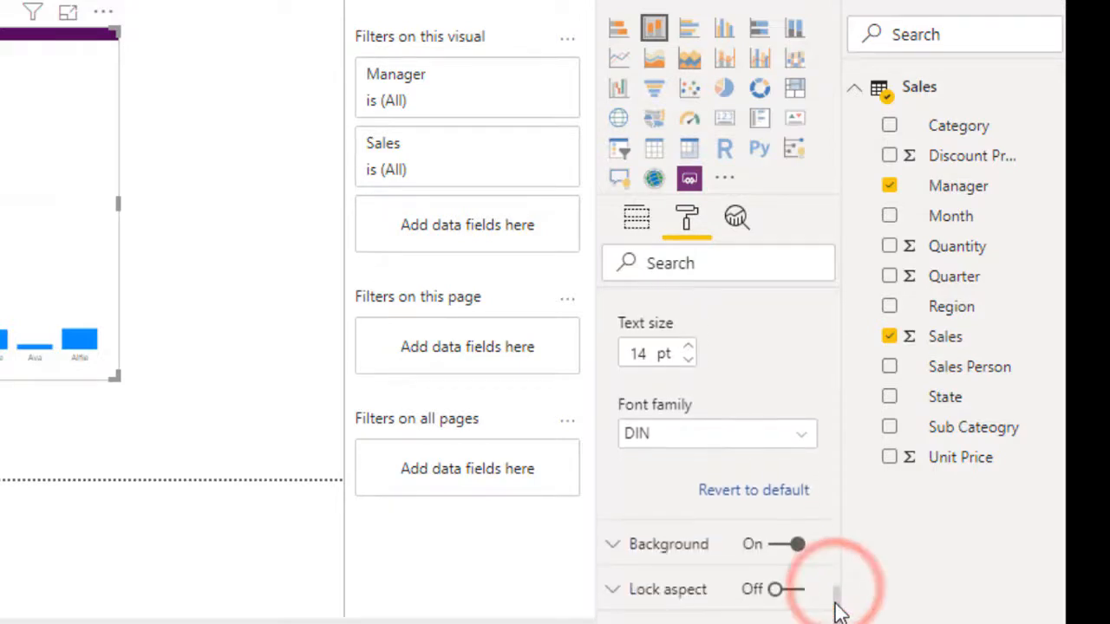
pyautogui.click(715, 434)
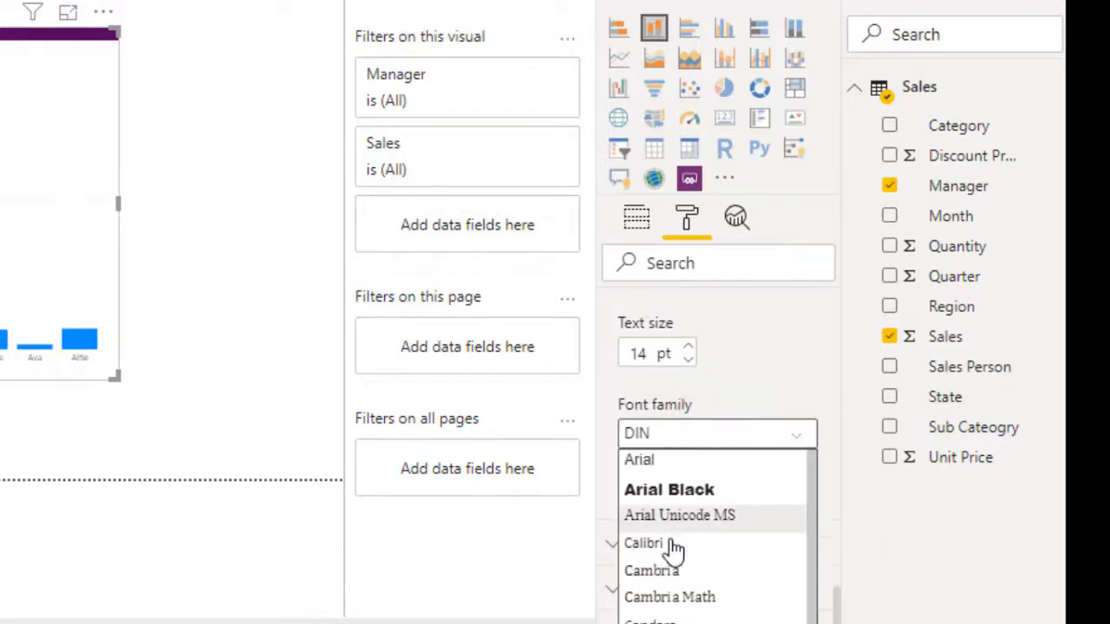
pyautogui.click(674, 545)
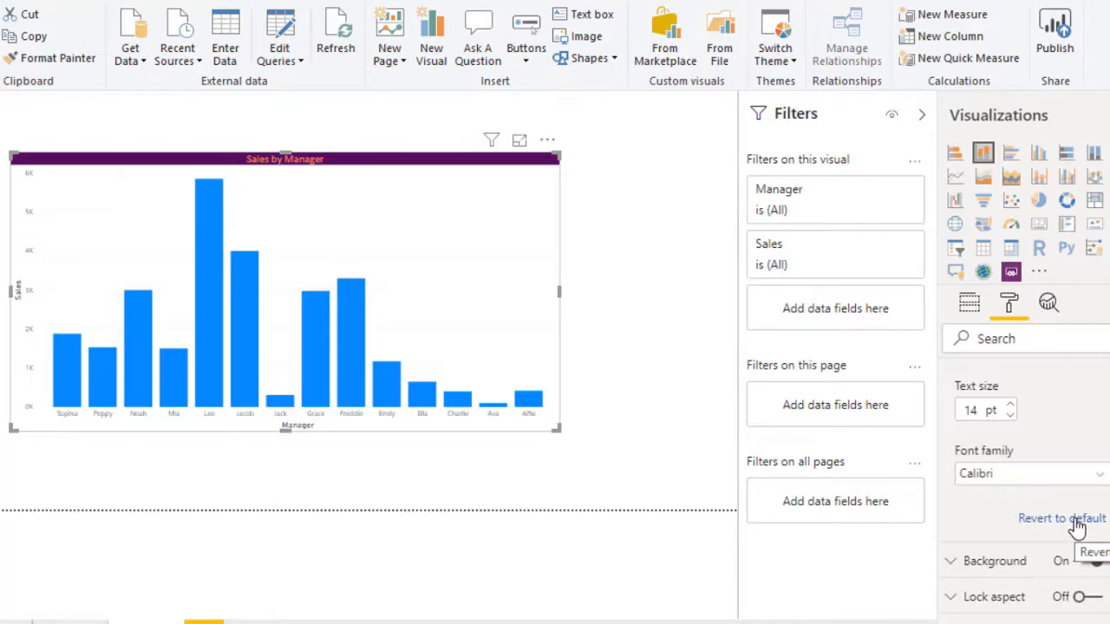
# Revert the chart's title formatting to default and collapse the title settings.
pyautogui.click(1037, 518)
pyautogui.scroll(-3, 1106, 598)
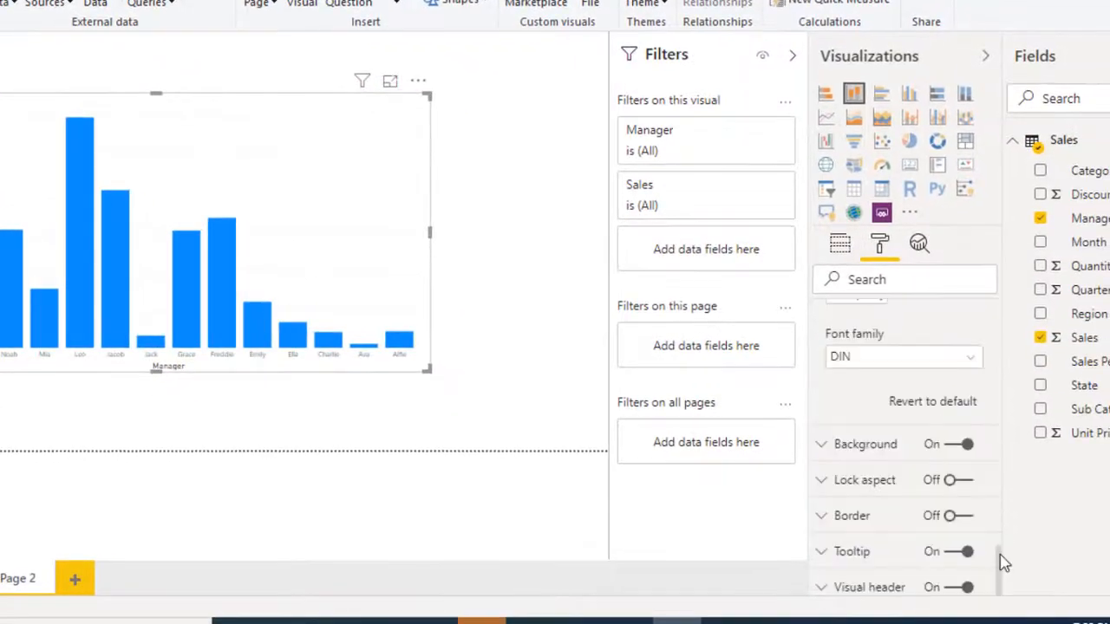
pyautogui.moveTo(1004, 562); pyautogui.dragTo(996, 478)
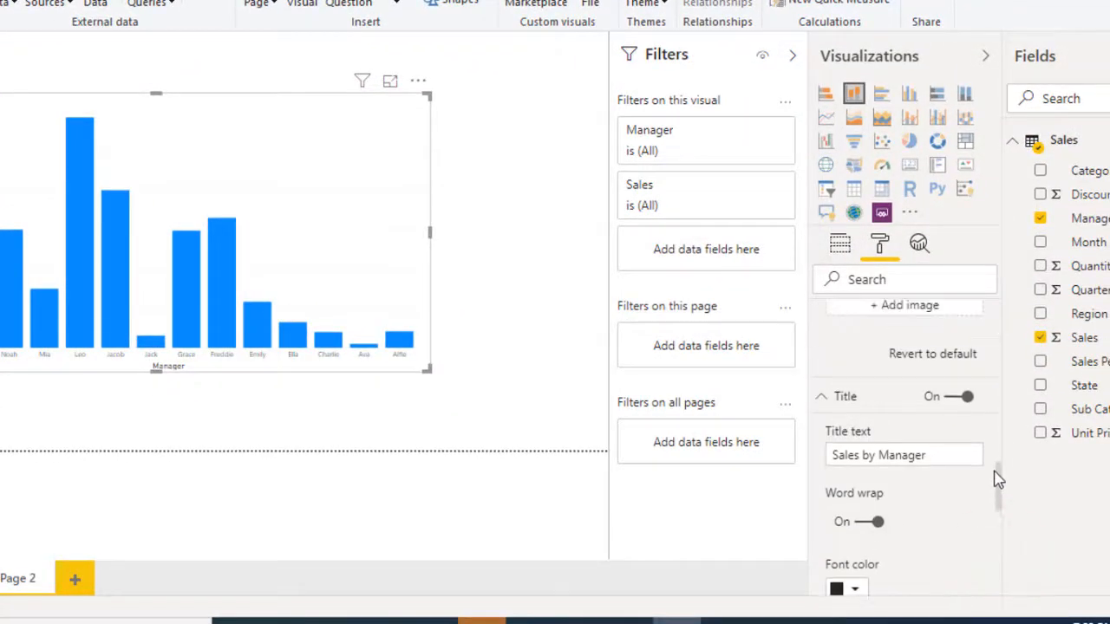
pyautogui.click(745, 339)
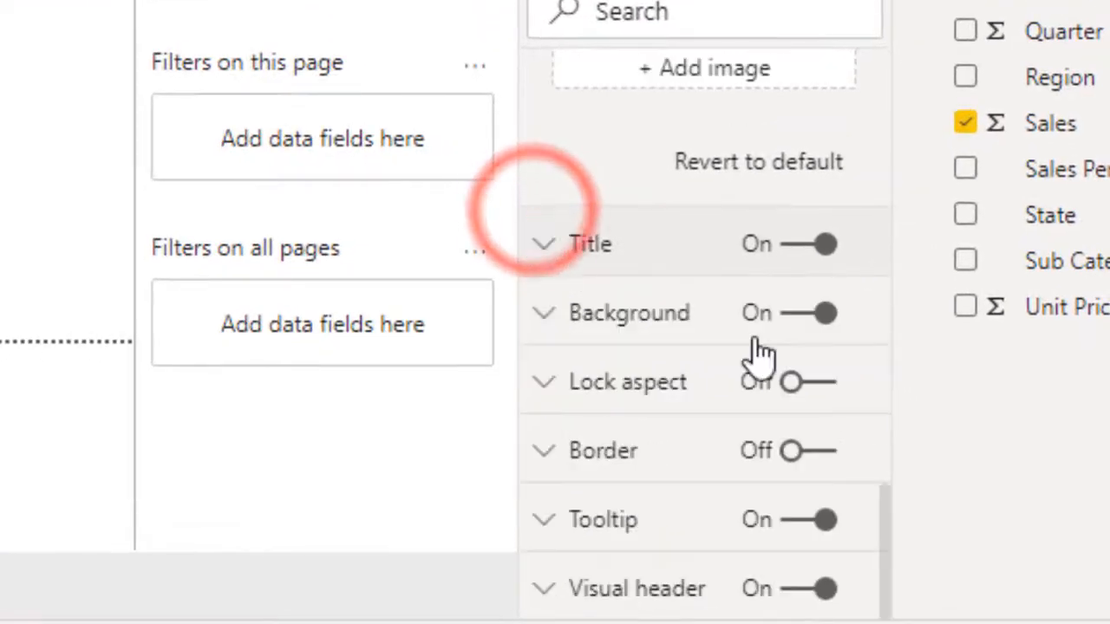
# Set the chart's background color to dark blue with 81% transparency.
pyautogui.click(543, 316)
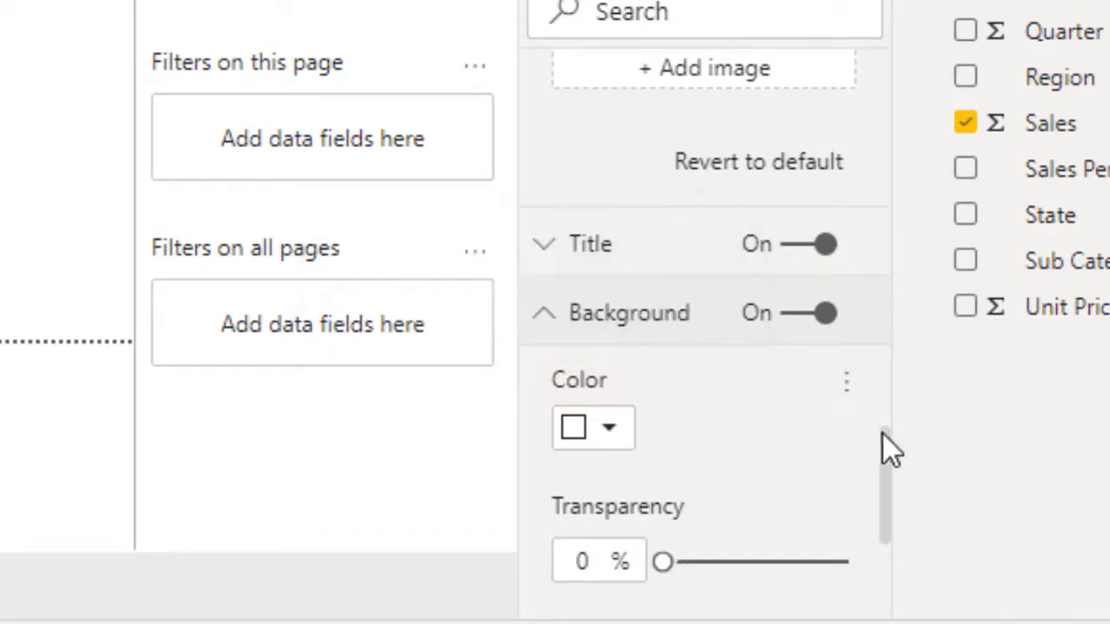
pyautogui.moveTo(886, 439); pyautogui.dragTo(887, 476)
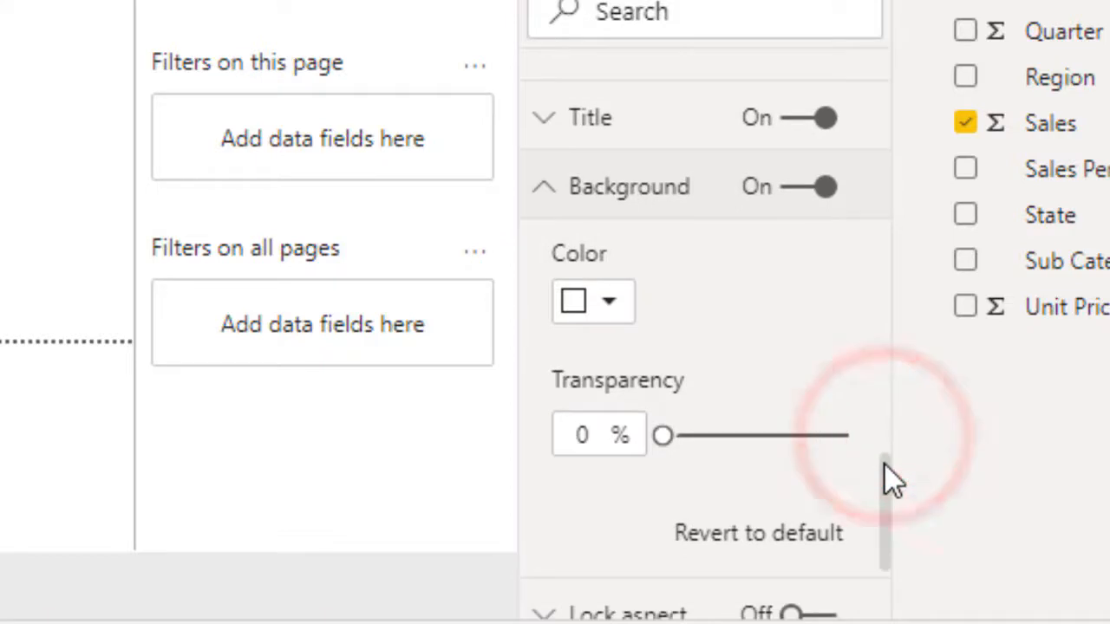
pyautogui.click(607, 305)
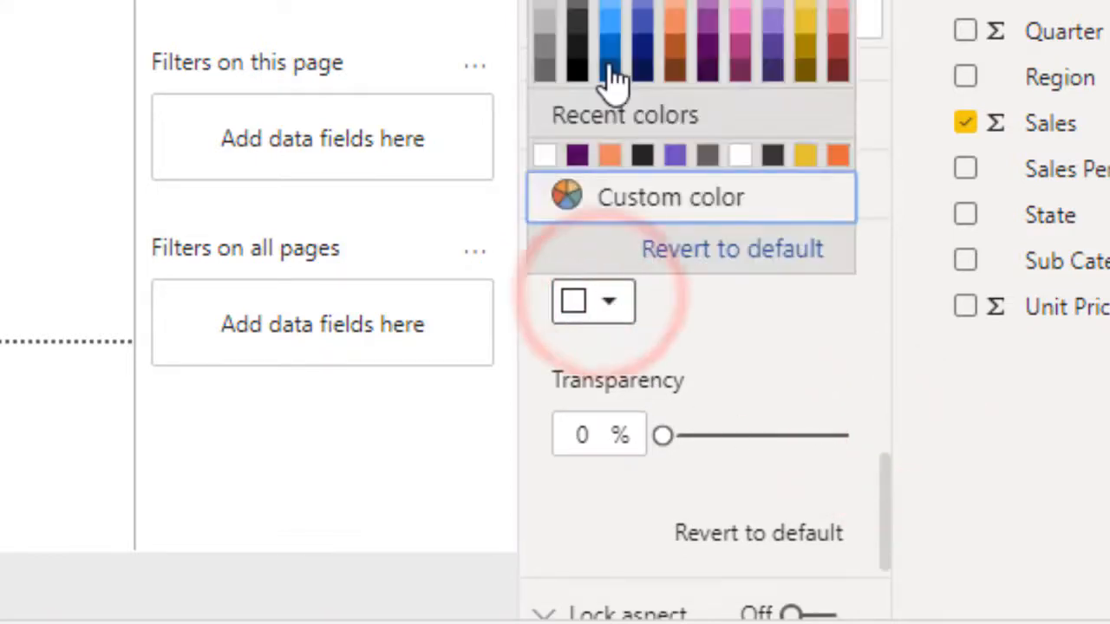
pyautogui.click(649, 54)
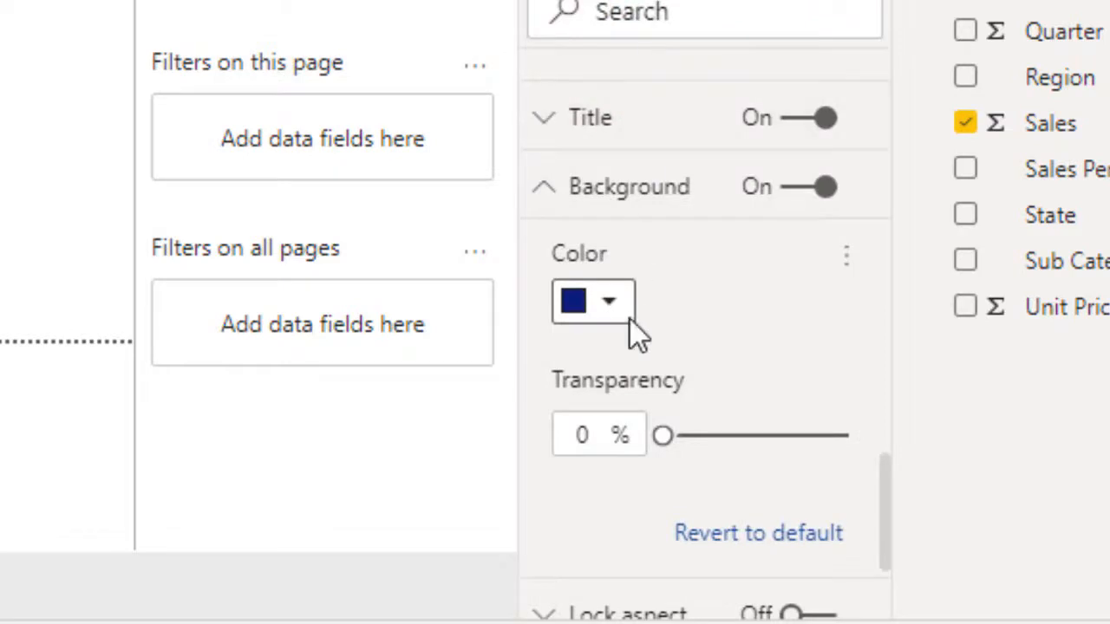
pyautogui.moveTo(670, 433); pyautogui.dragTo(813, 429)
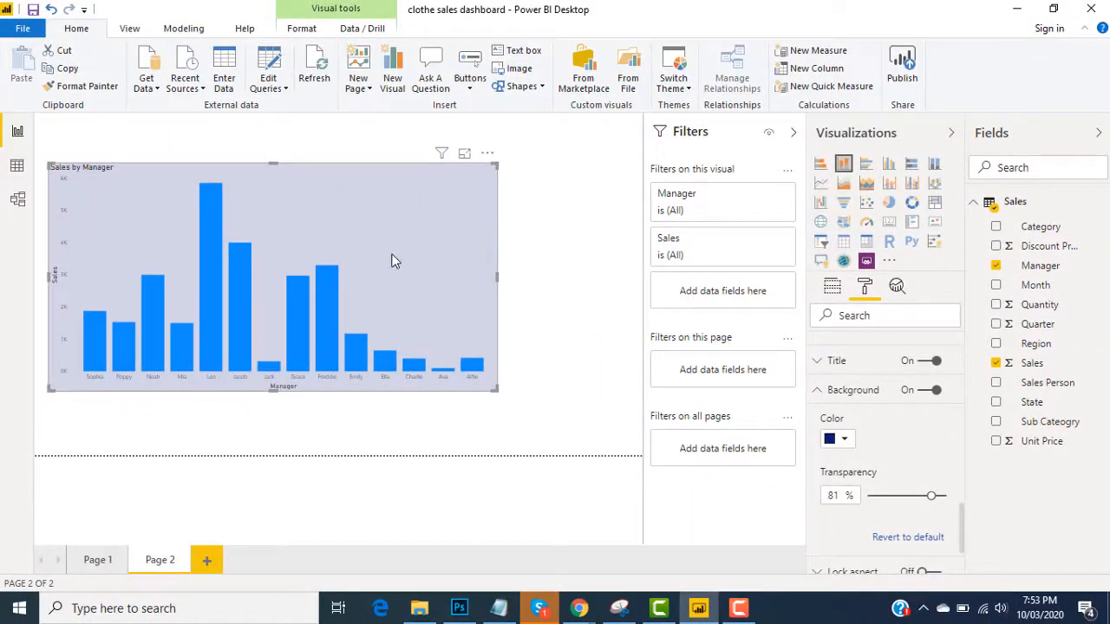
# Revert the chart's background to default and collapse the background settings.
pyautogui.click(921, 539)
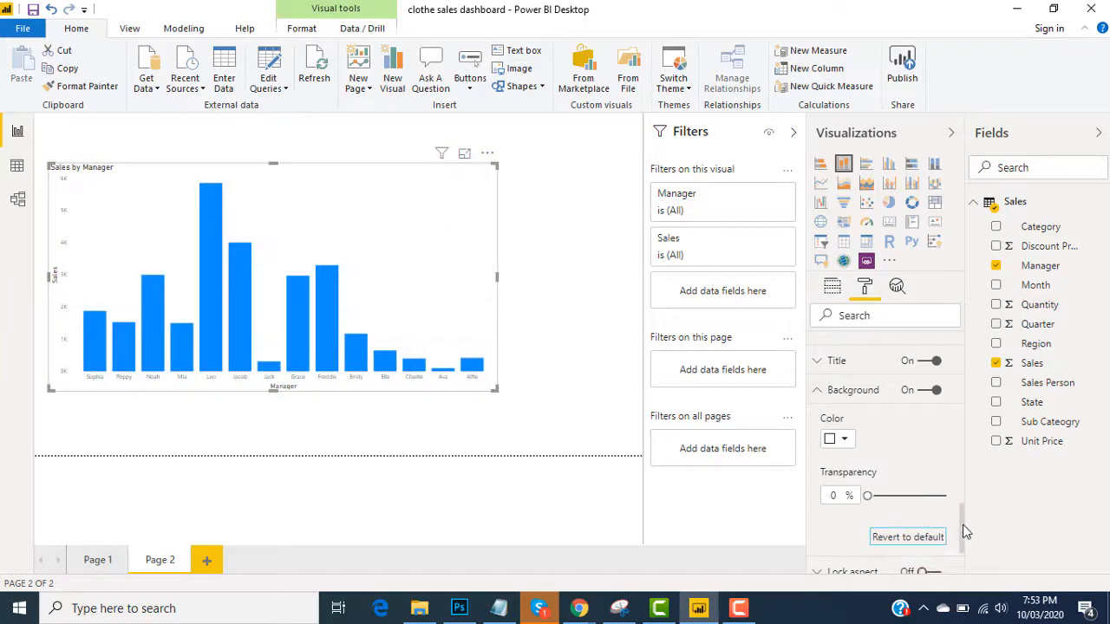
pyautogui.moveTo(963, 526)
pyautogui.mouseDown()
pyautogui.moveTo(963, 545)
pyautogui.moveTo(964, 515)
pyautogui.mouseUp()
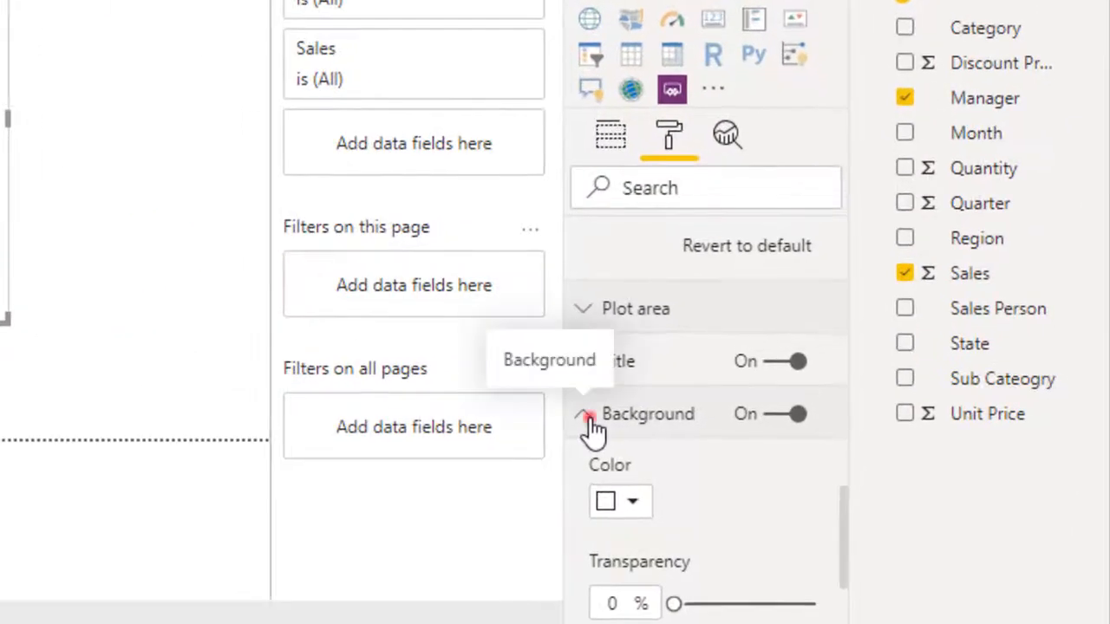
pyautogui.click(586, 419)
# Reduce the chart's height freely, turn on Lock aspect and shrink the chart proportionally.
pyautogui.moveTo(843, 553); pyautogui.dragTo(844, 577)
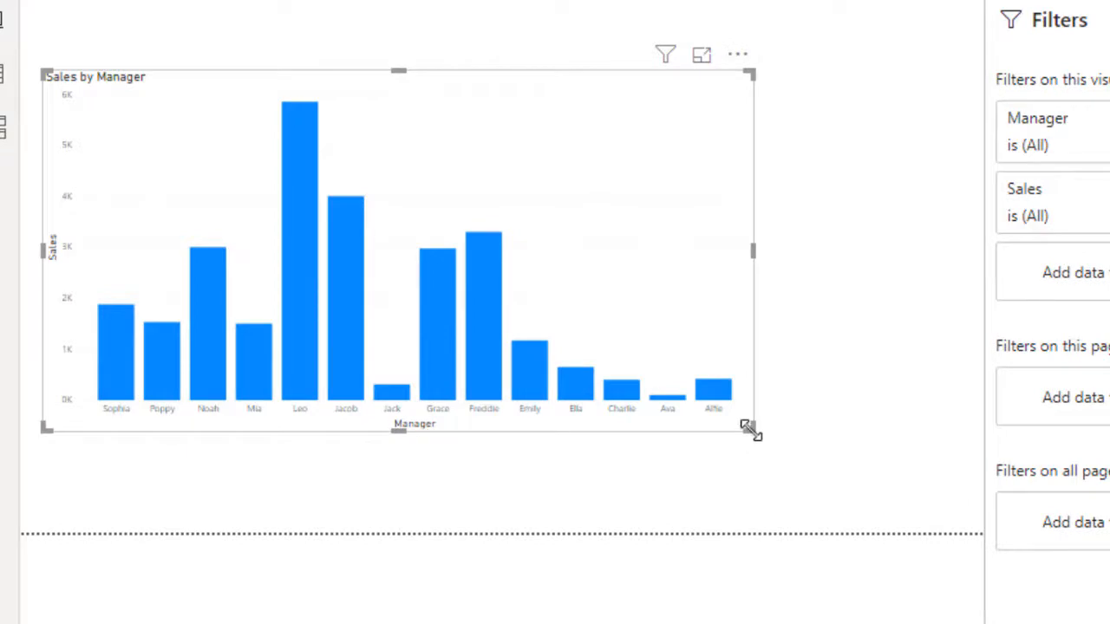
pyautogui.moveTo(747, 428); pyautogui.dragTo(768, 350)
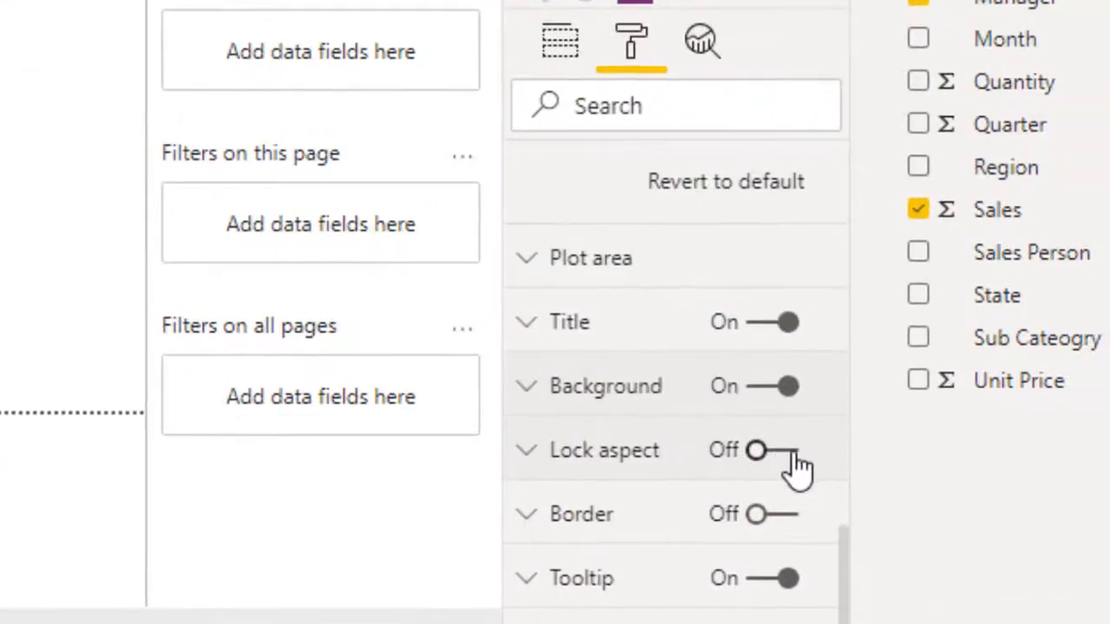
pyautogui.click(791, 458)
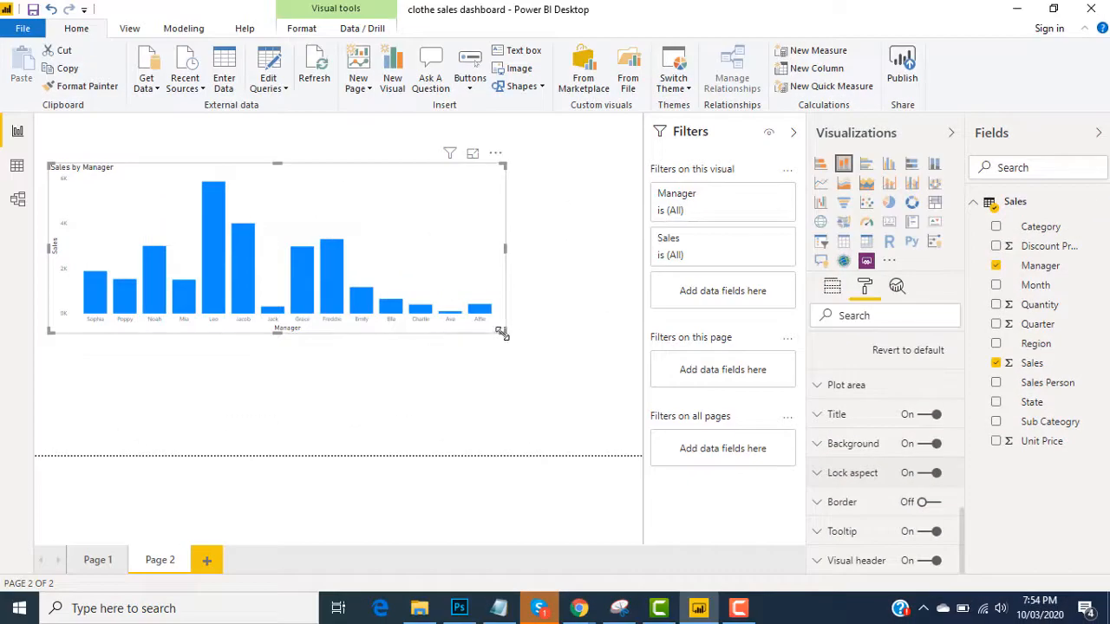
pyautogui.moveTo(501, 334); pyautogui.dragTo(414, 364)
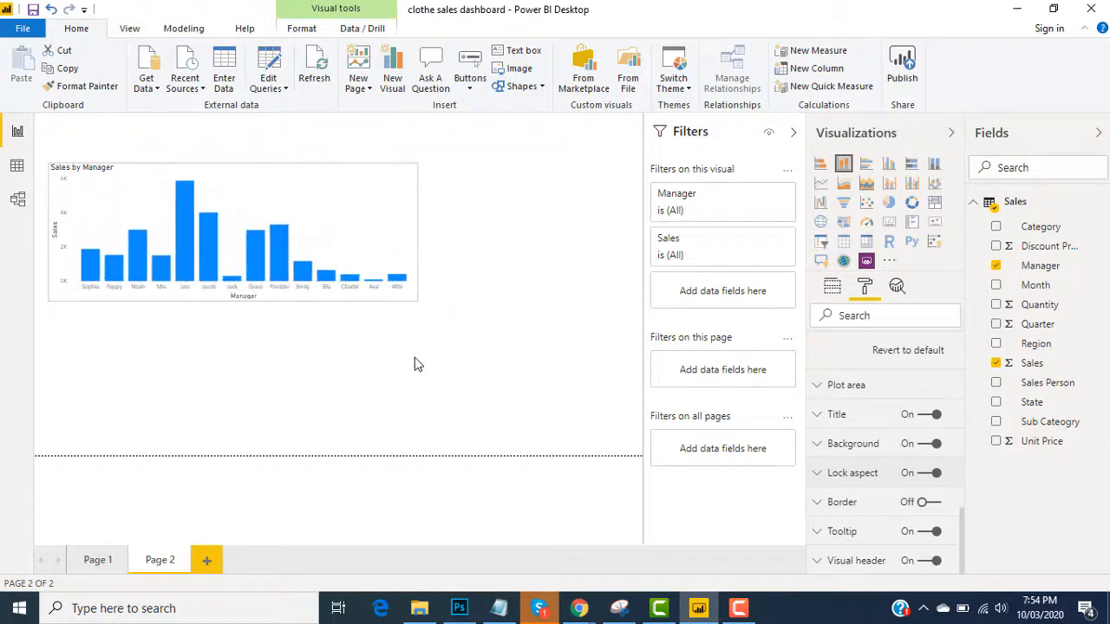
pyautogui.click(415, 359)
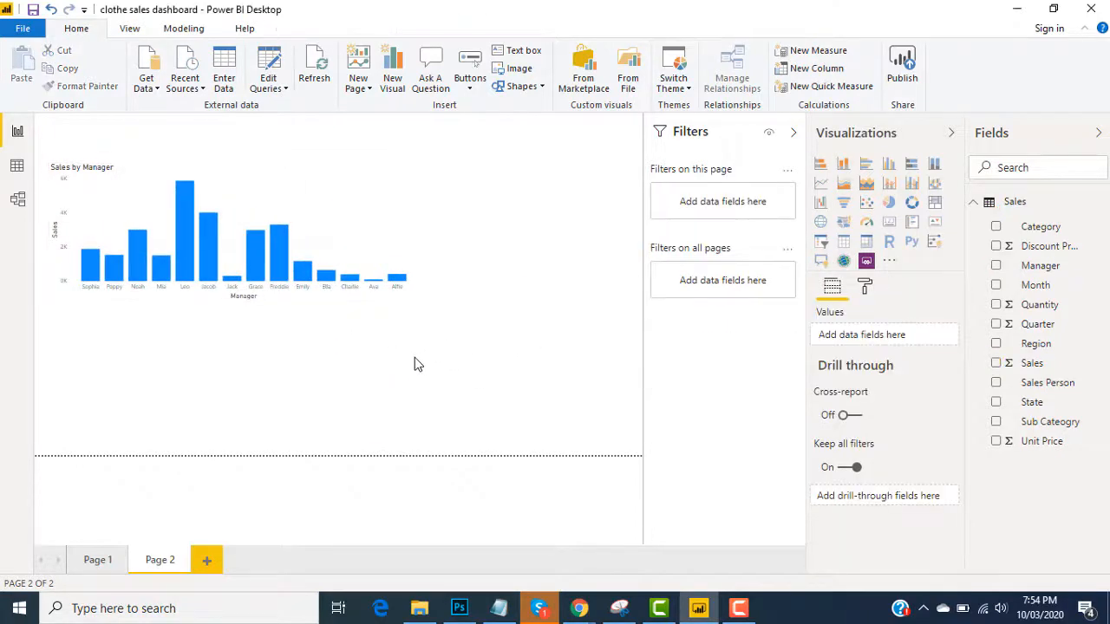
# Turn on the chart's border and enlarge the chart with its aspect ratio locked.
pyautogui.click(332, 203)
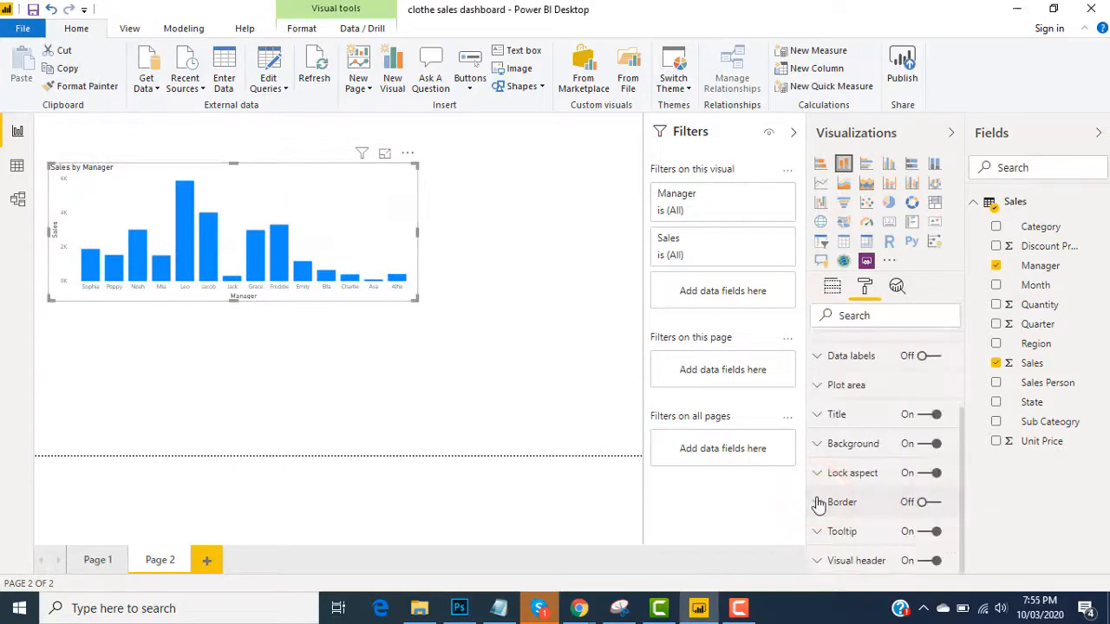
pyautogui.click(817, 502)
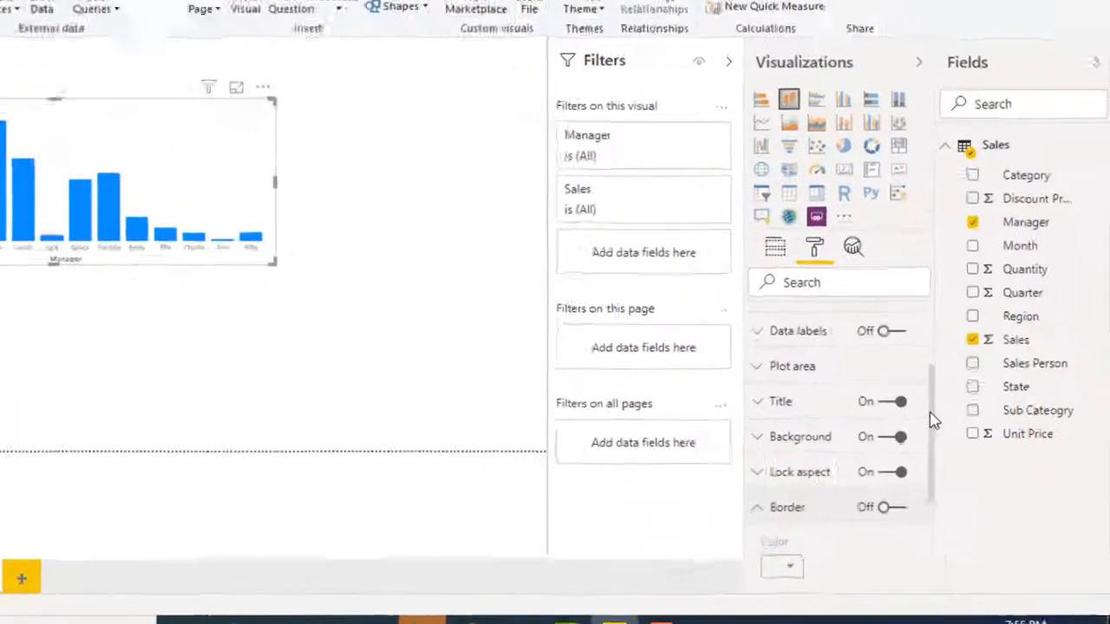
pyautogui.moveTo(963, 422); pyautogui.dragTo(961, 489)
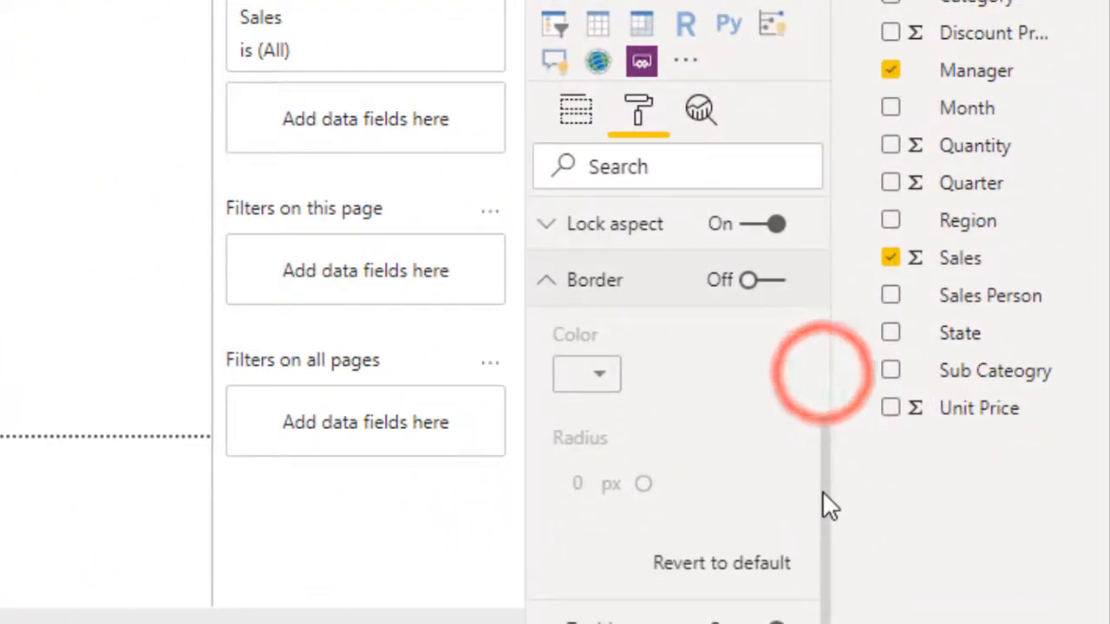
pyautogui.click(777, 282)
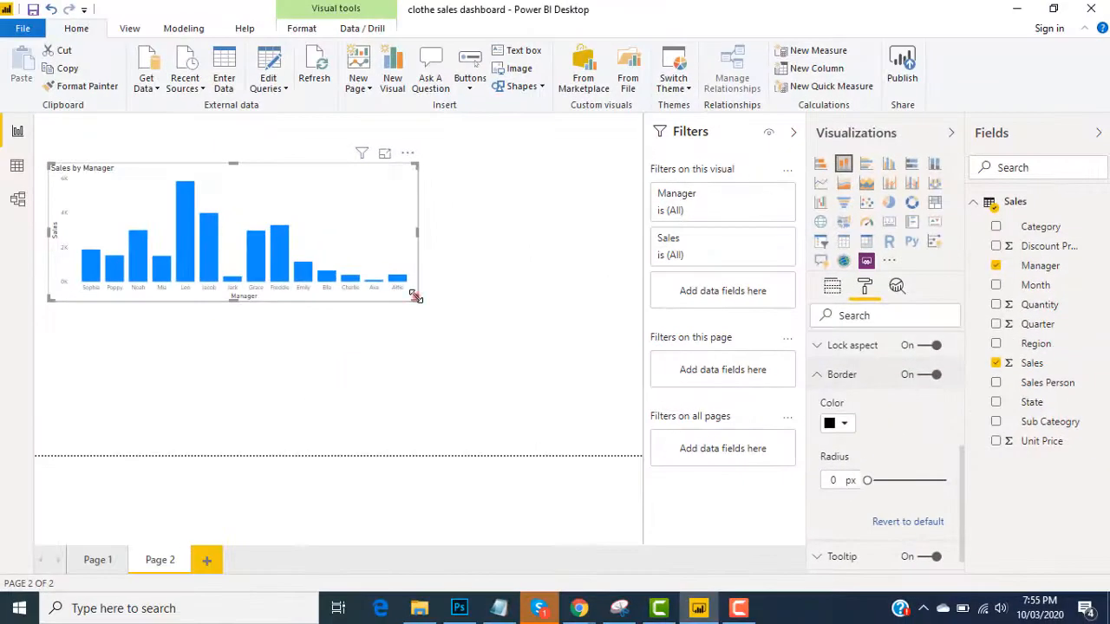
pyautogui.moveTo(415, 296); pyautogui.dragTo(581, 447)
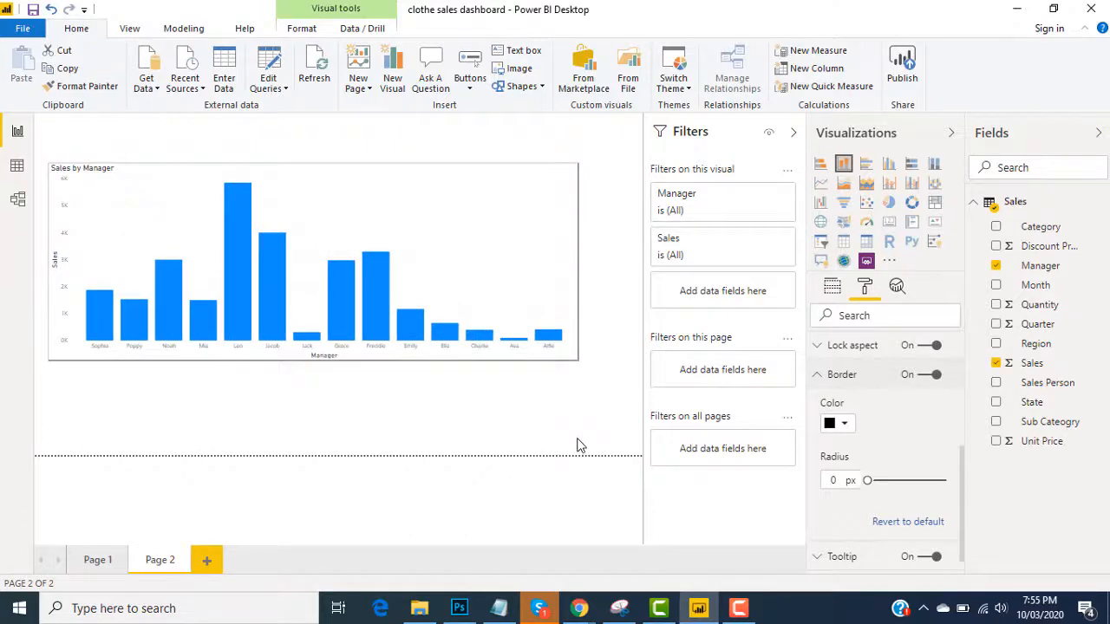
pyautogui.click(580, 445)
# Set the chart border's color to gold and its corner radius to 21 px.
pyautogui.click(569, 176)
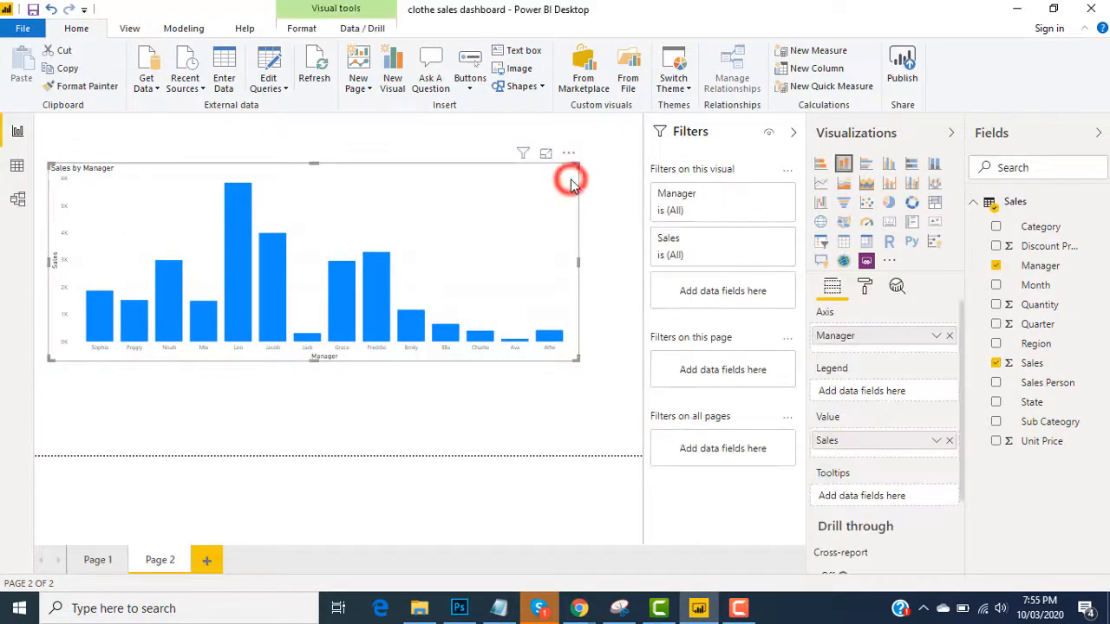
pyautogui.click(864, 290)
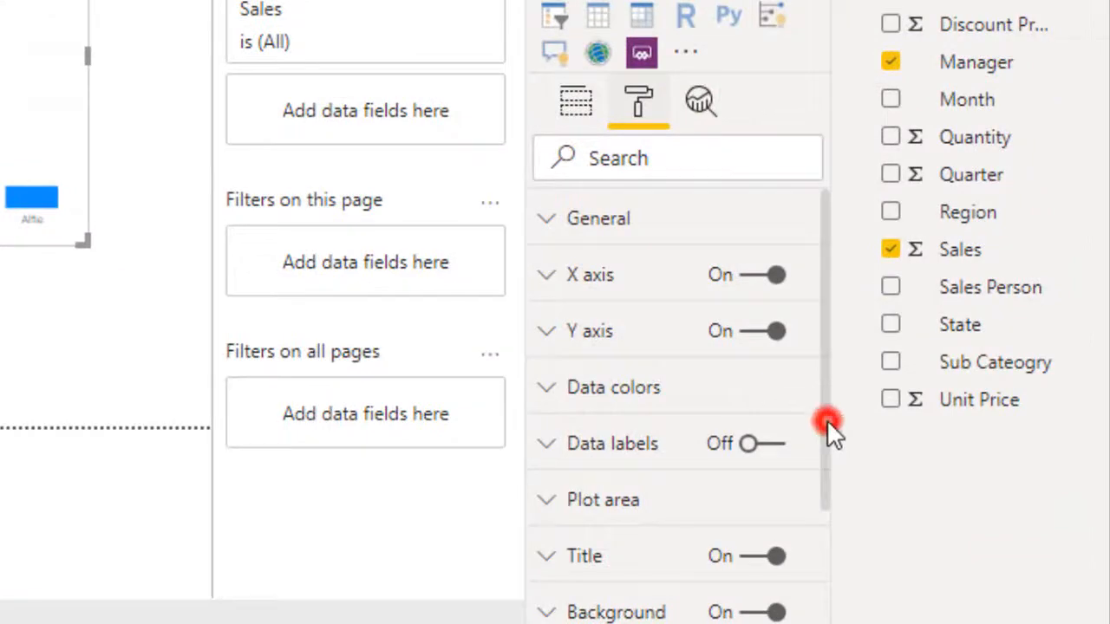
pyautogui.moveTo(827, 419); pyautogui.dragTo(826, 566)
pyautogui.click(548, 518)
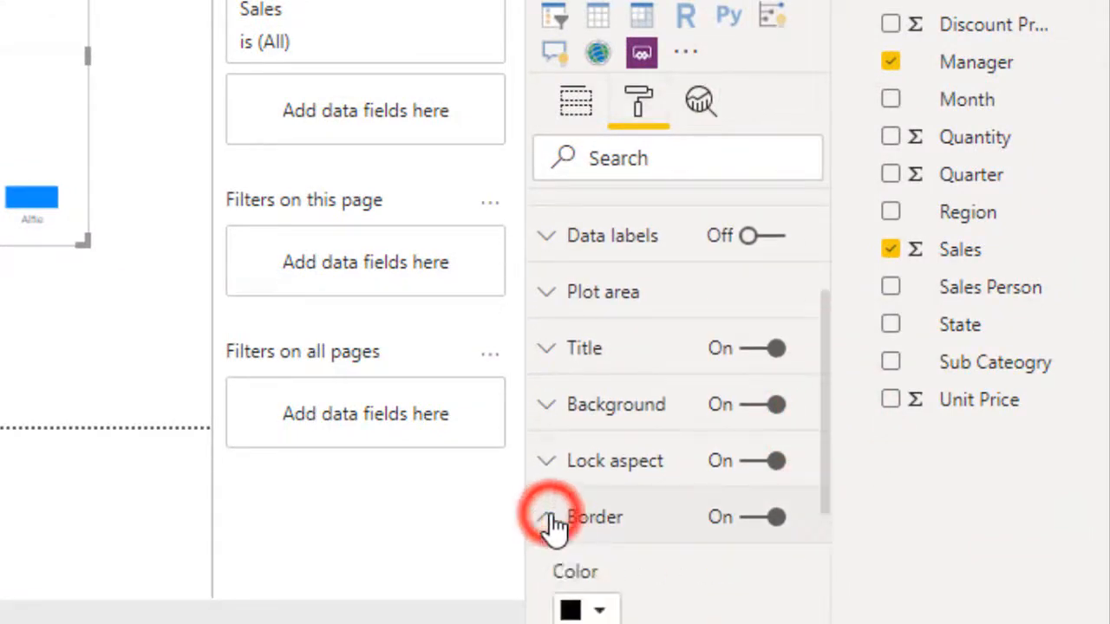
pyautogui.moveTo(824, 424); pyautogui.dragTo(825, 533)
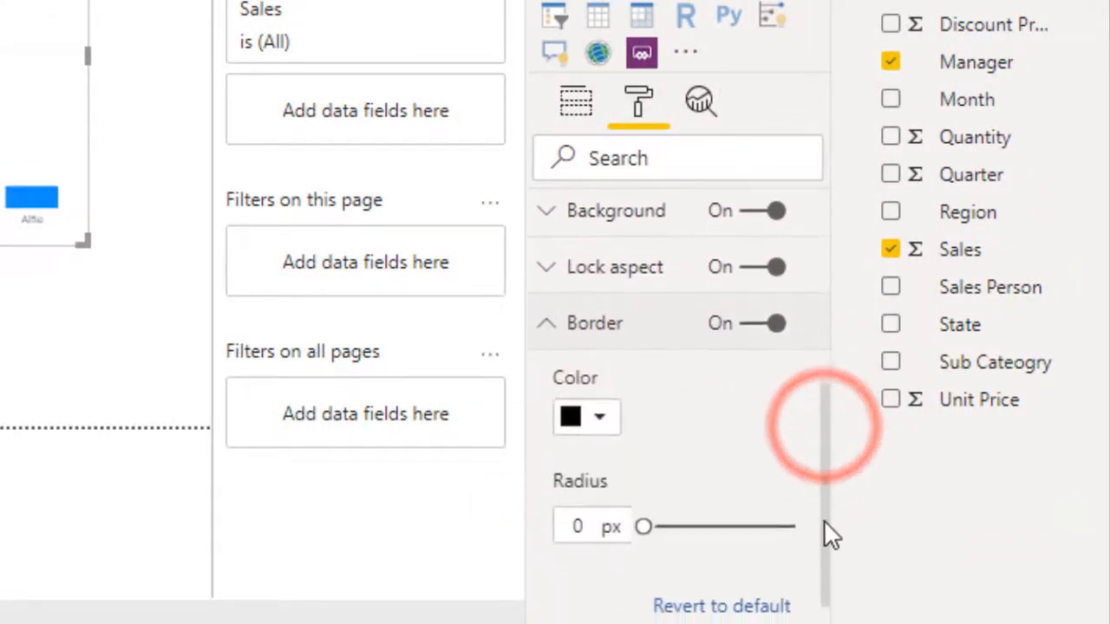
pyautogui.click(602, 424)
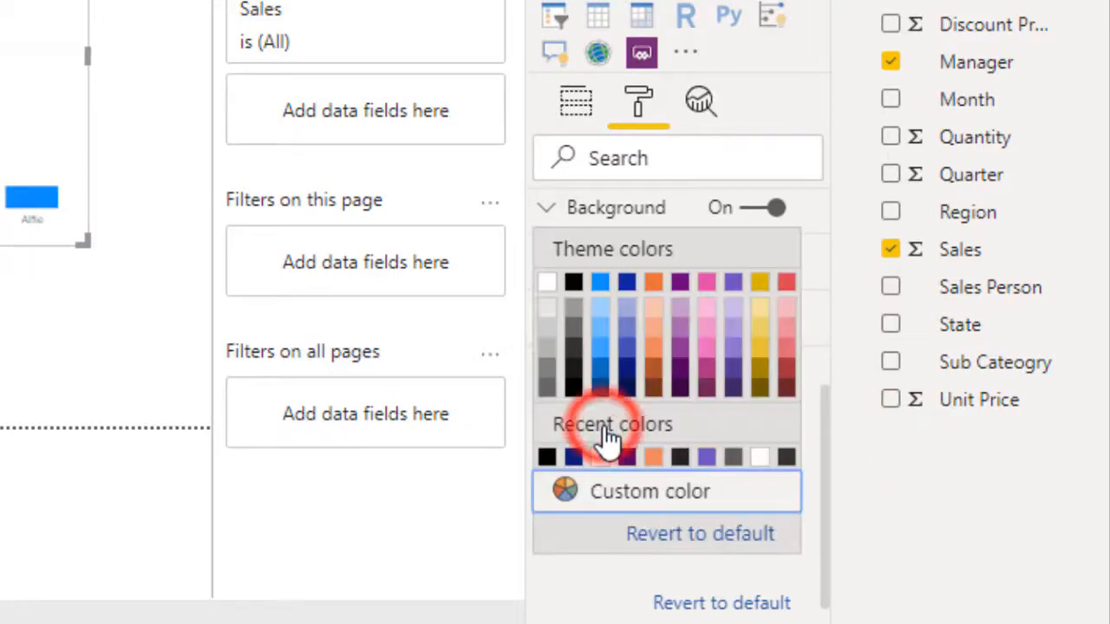
pyautogui.click(761, 356)
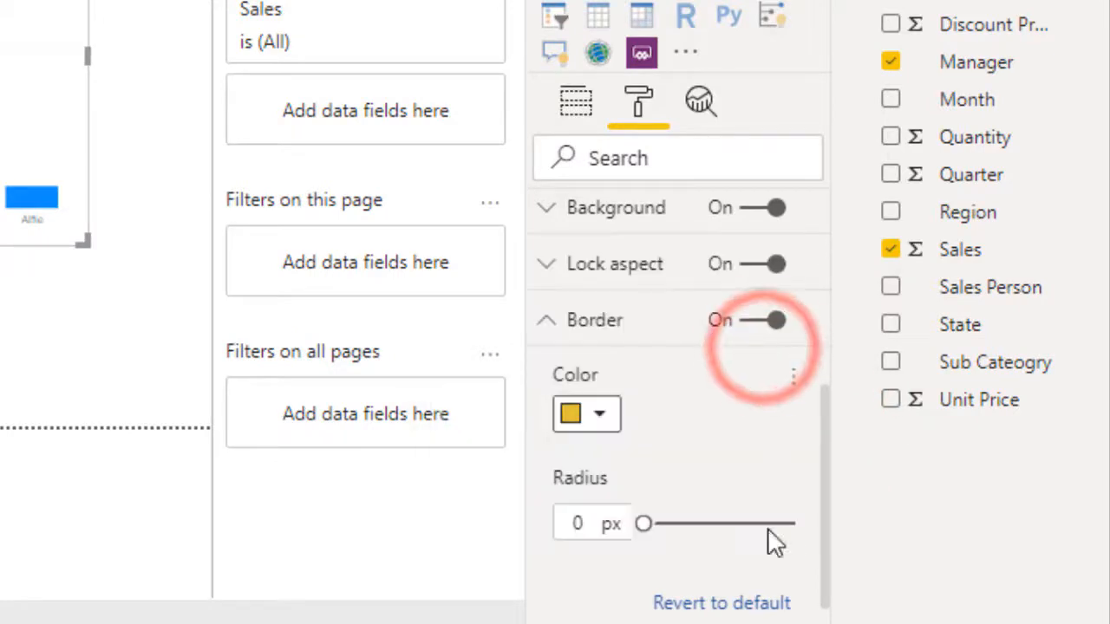
pyautogui.moveTo(639, 523); pyautogui.dragTo(751, 522)
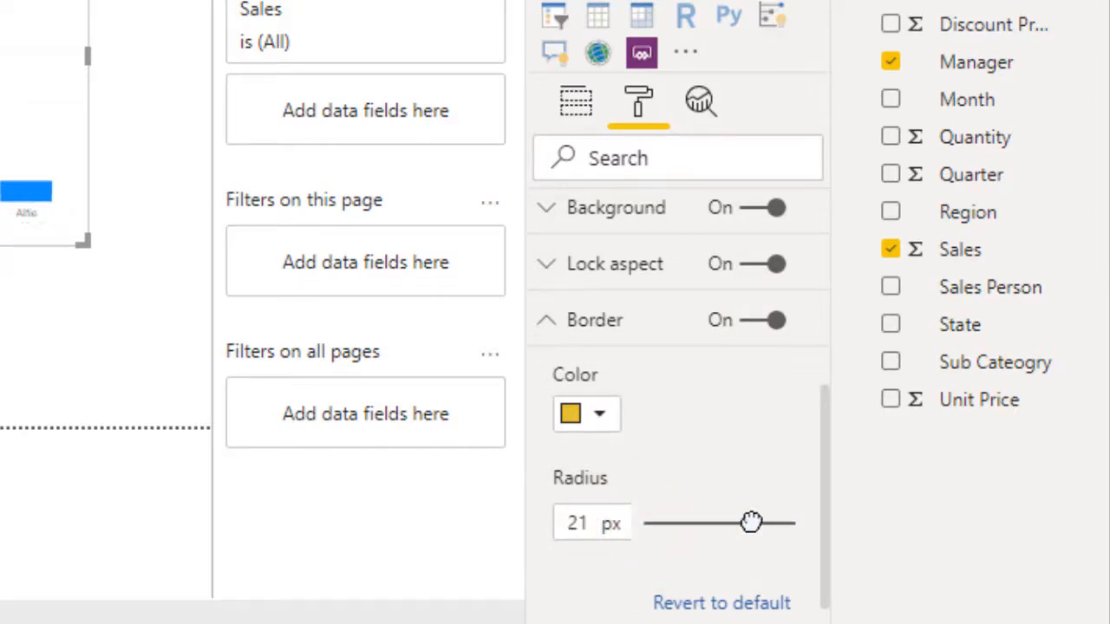
# Show the Sales by Manager chart in focus mode.
pyautogui.moveTo(825, 496); pyautogui.dragTo(825, 532)
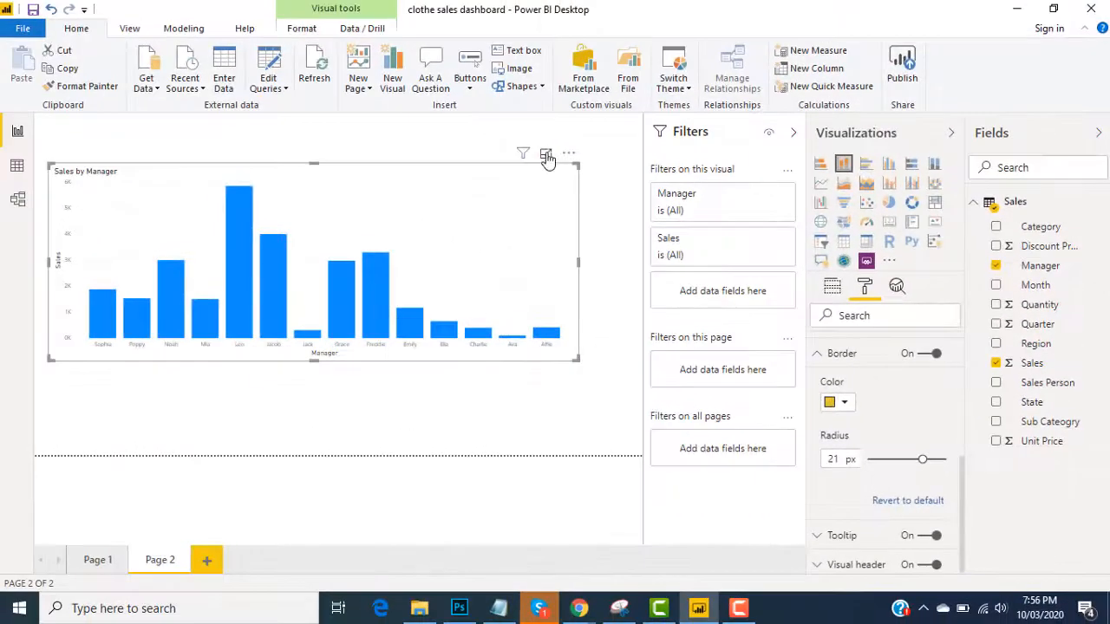
pyautogui.click(545, 155)
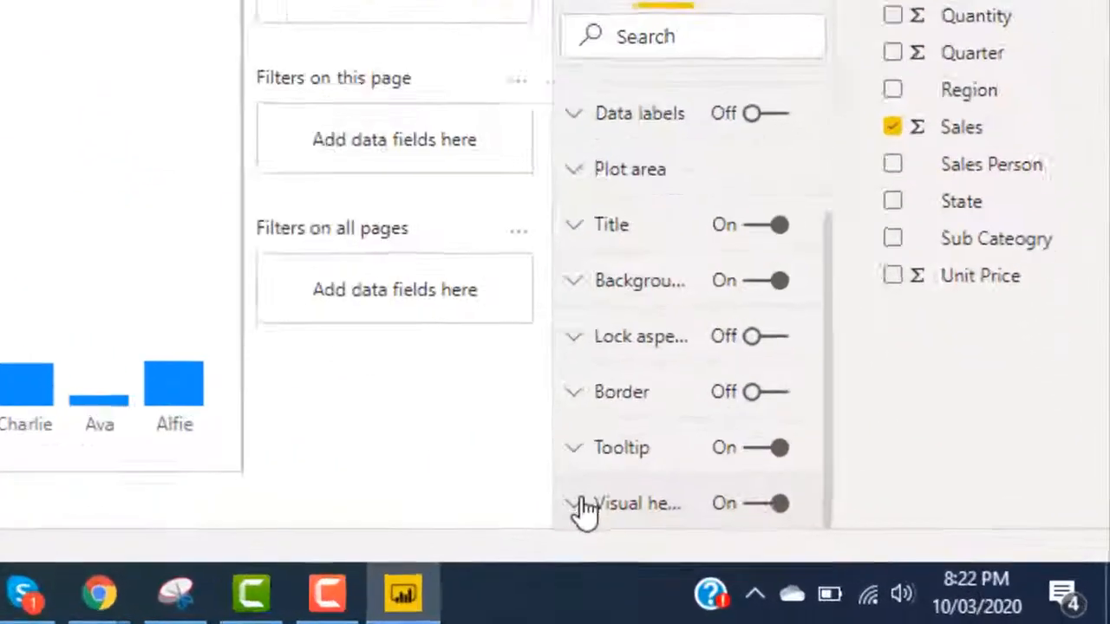
# Set the visual header's background color to dark blue and its border to white.
pyautogui.click(555, 570)
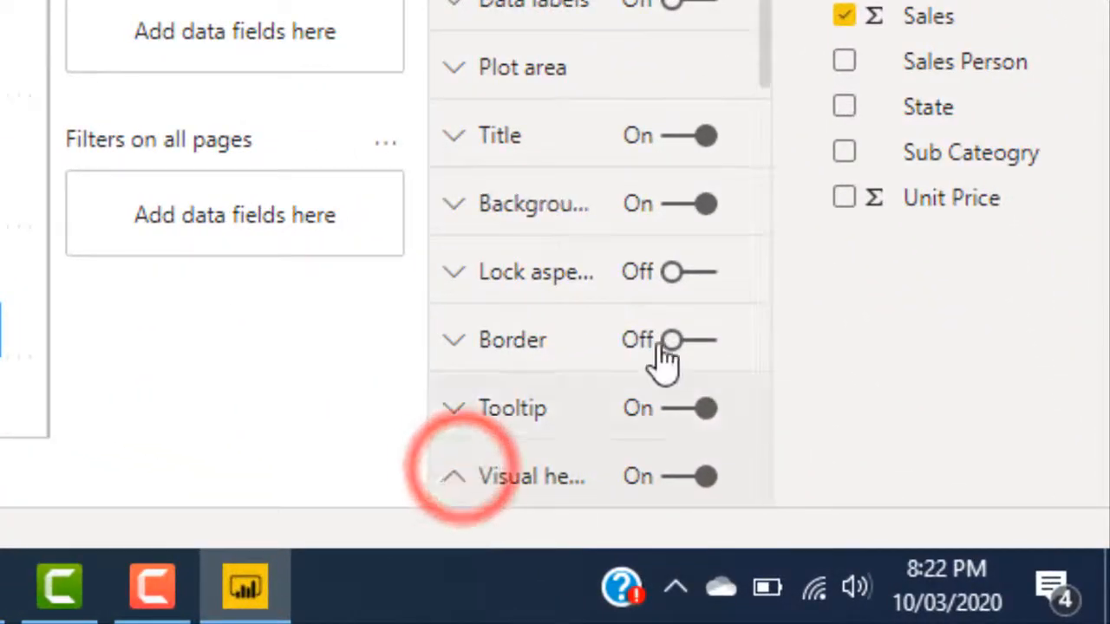
pyautogui.moveTo(763, 45); pyautogui.dragTo(764, 122)
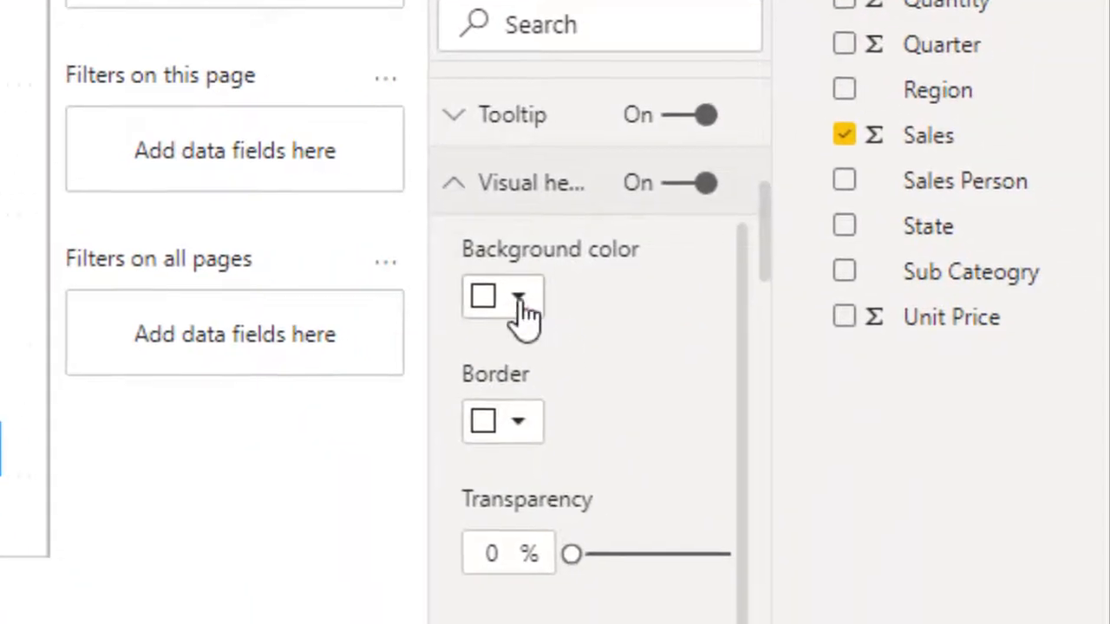
pyautogui.click(520, 308)
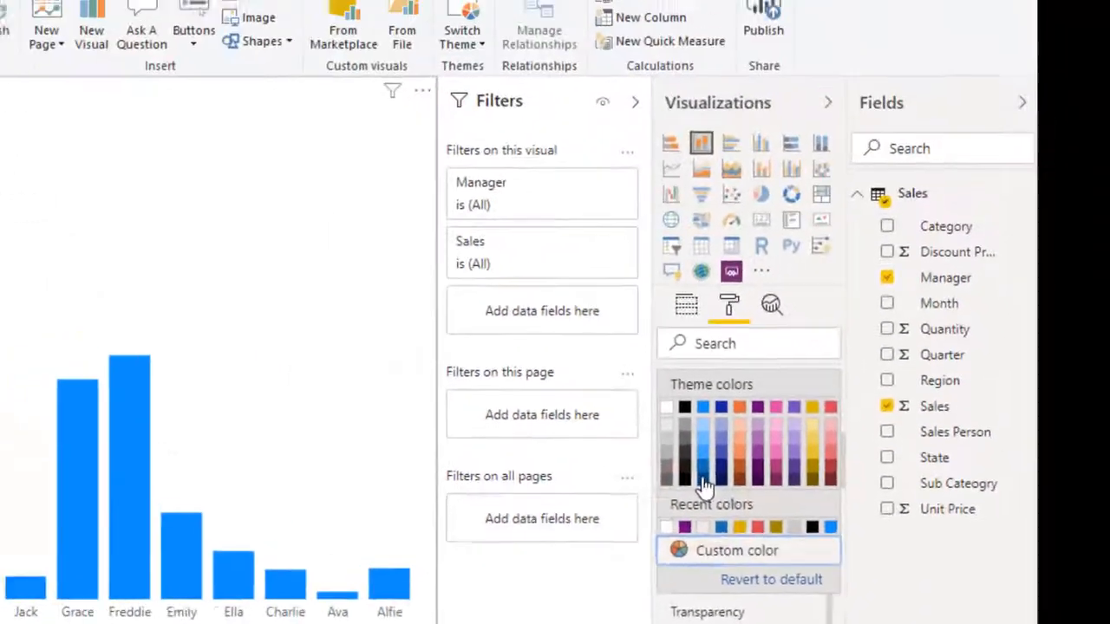
pyautogui.click(522, 264)
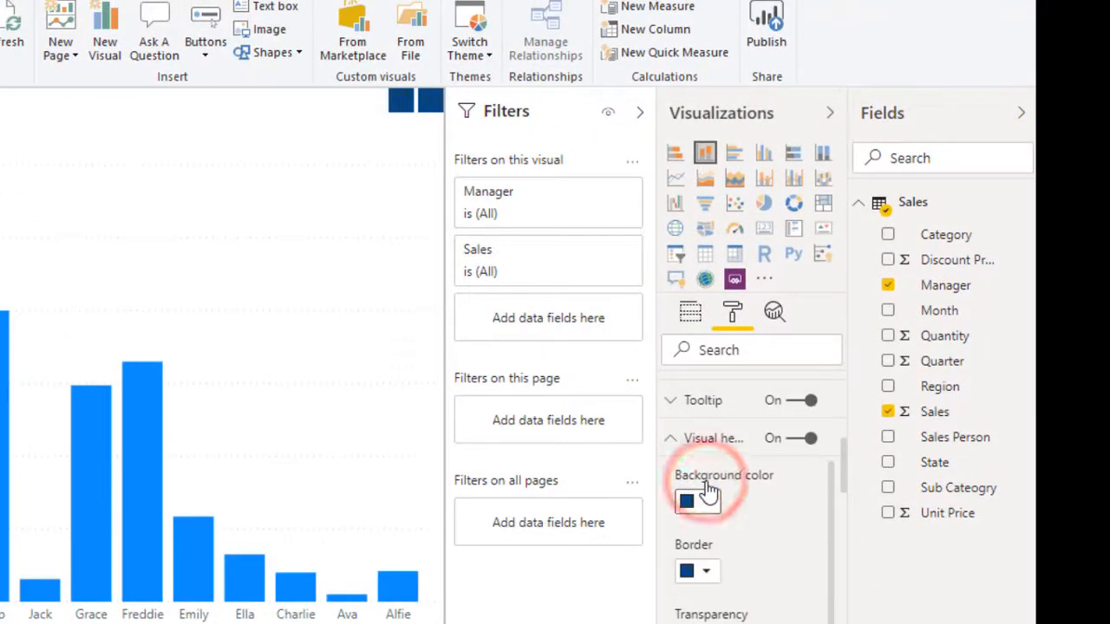
pyautogui.click(707, 576)
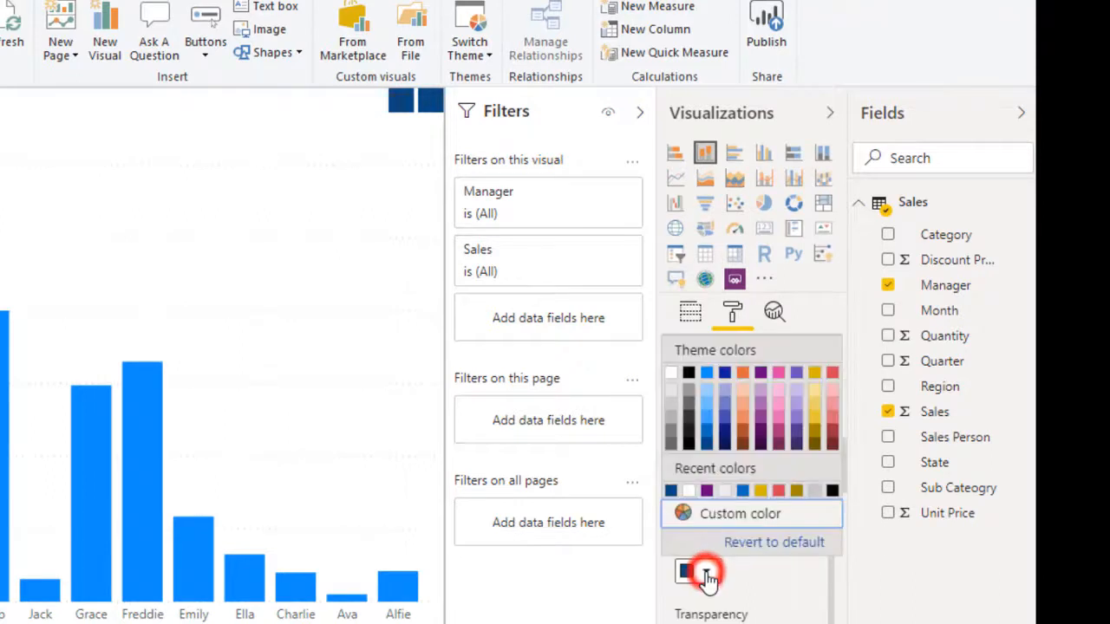
pyautogui.click(692, 492)
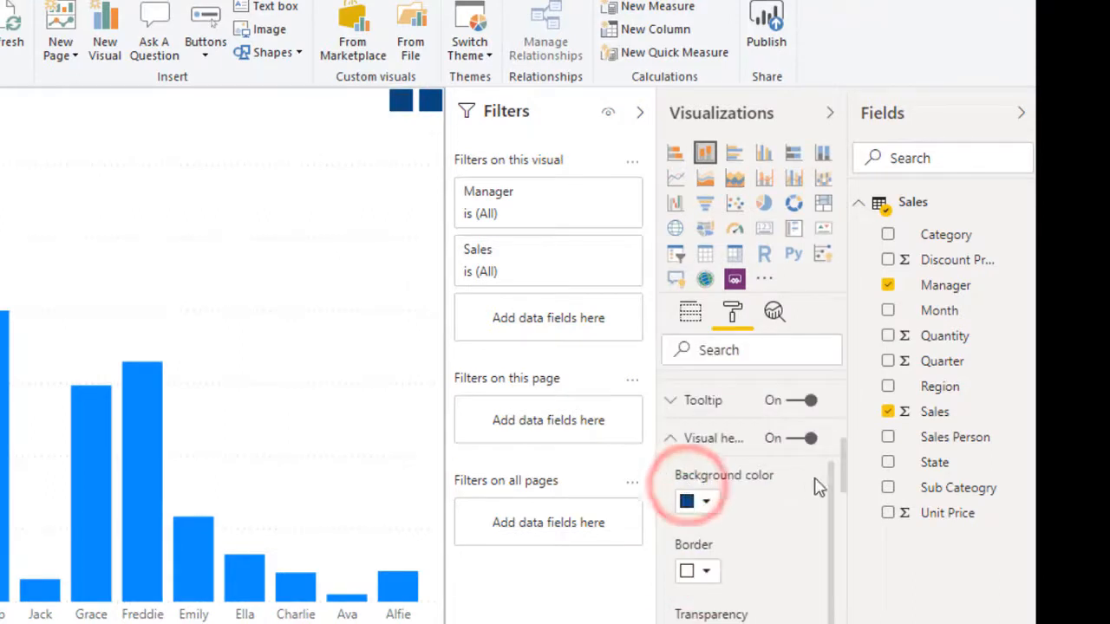
# Set the visual header's icon color to white and its transparency to 33%.
pyautogui.moveTo(846, 494); pyautogui.dragTo(845, 520)
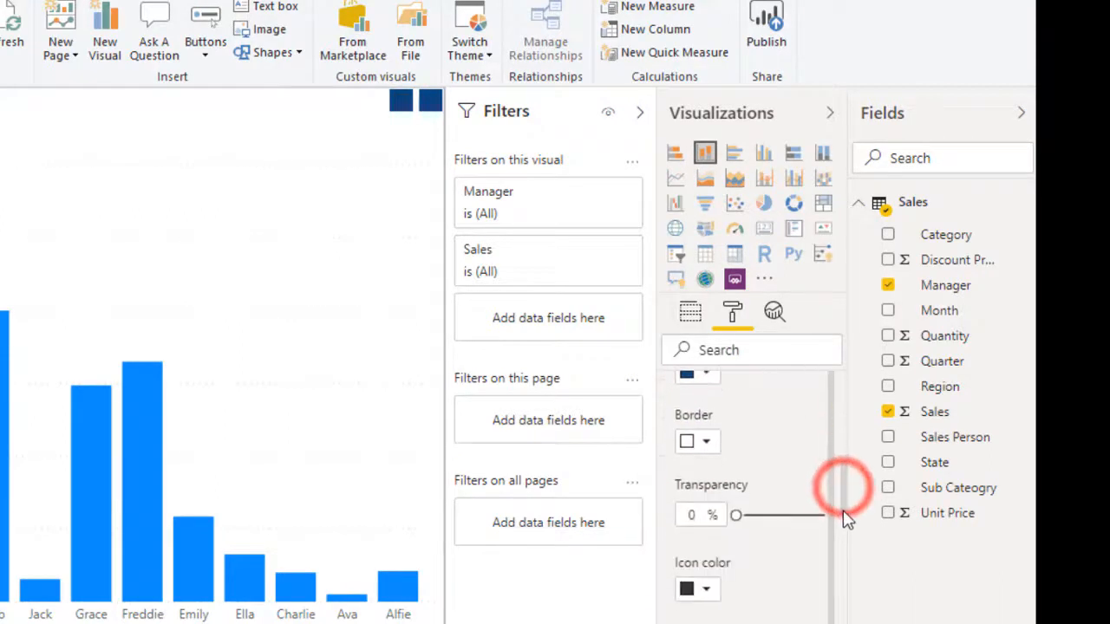
pyautogui.click(706, 590)
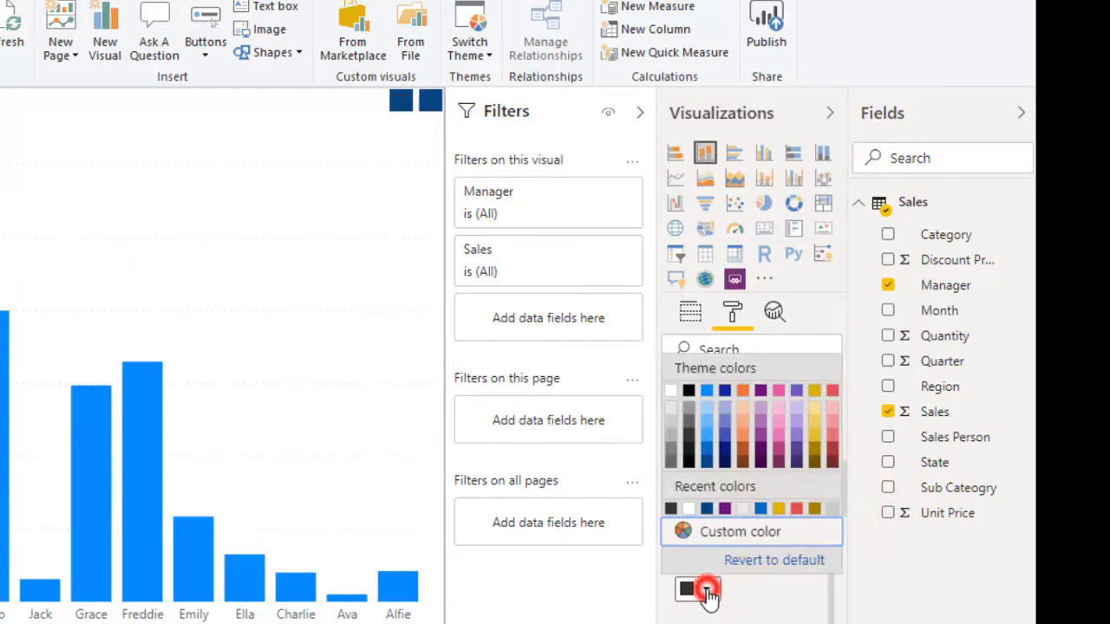
pyautogui.click(673, 392)
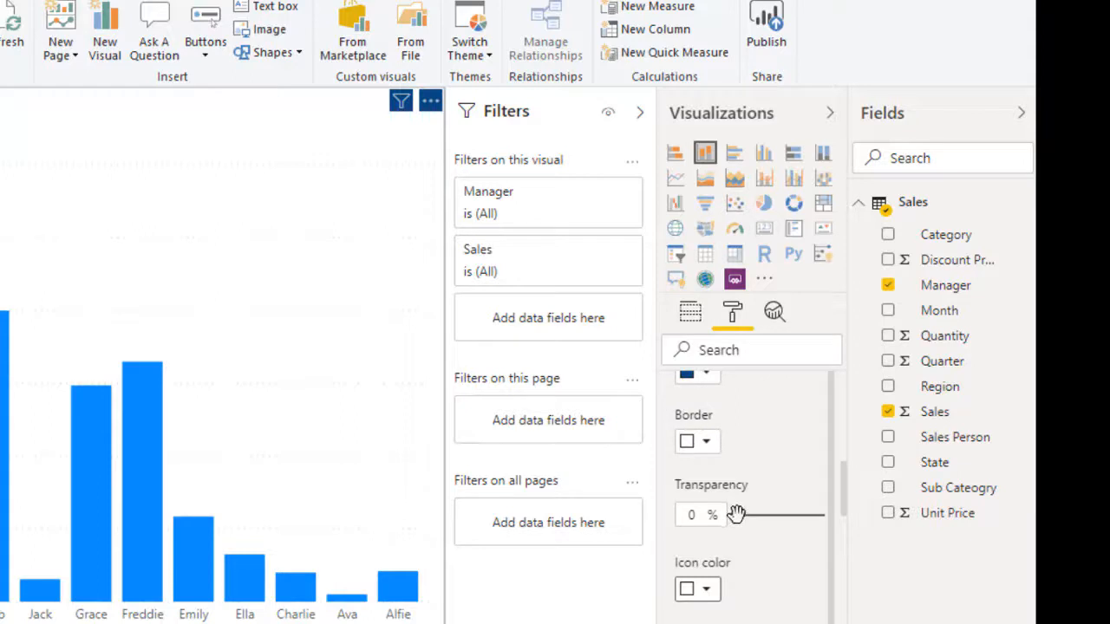
pyautogui.moveTo(736, 516); pyautogui.dragTo(765, 516)
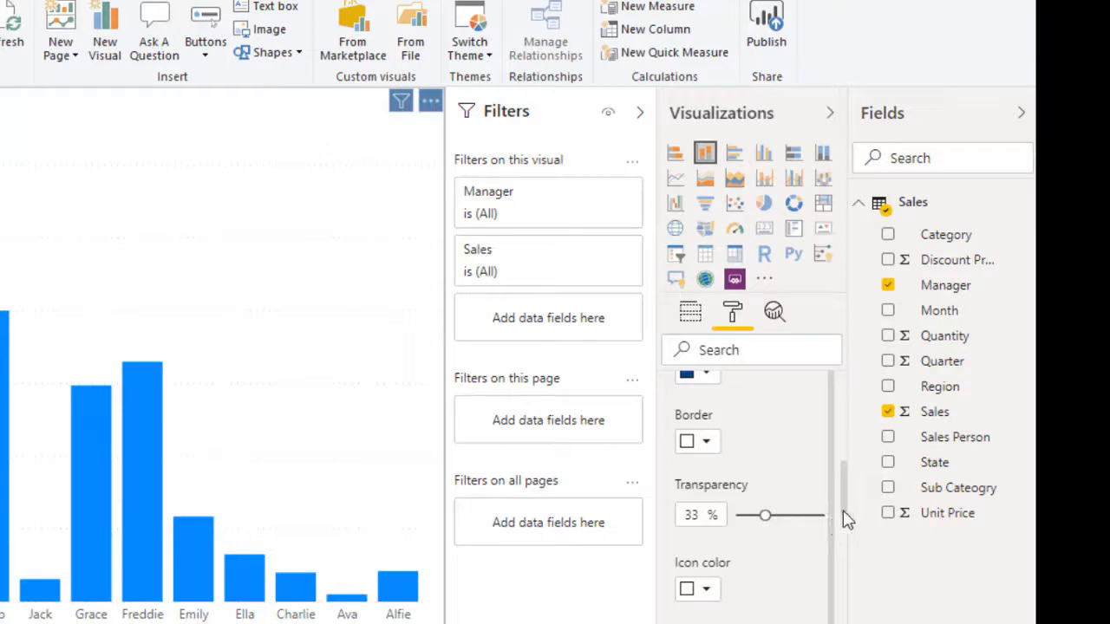
# Review the visual header's icon toggles, from the visual information icon through the focus mode and see data layout icons.
pyautogui.moveTo(843, 512); pyautogui.dragTo(846, 551)
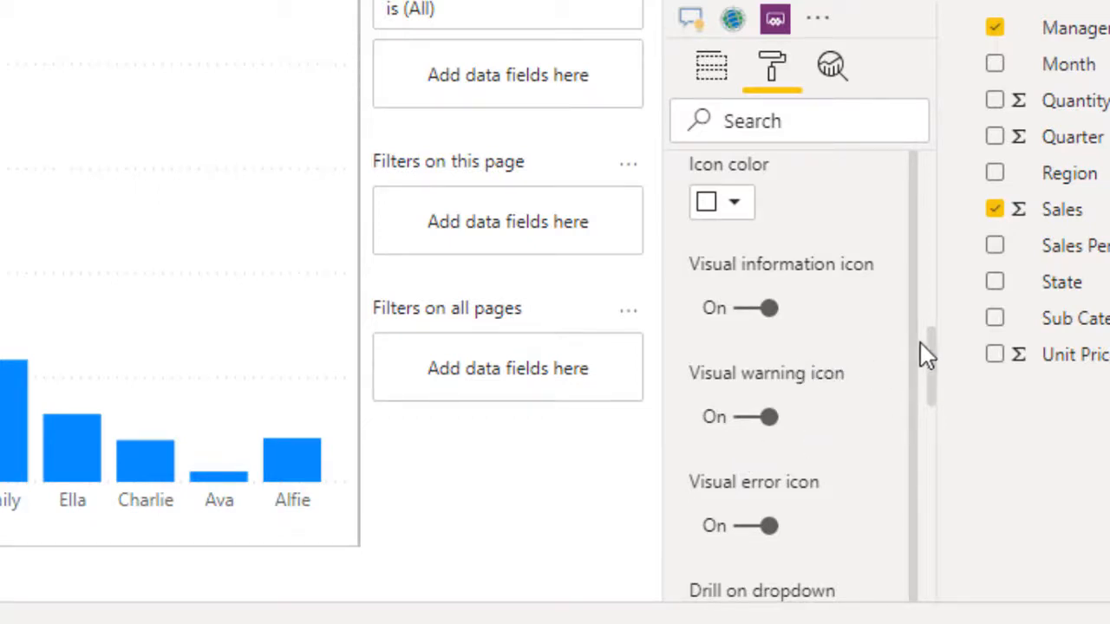
pyautogui.moveTo(942, 372); pyautogui.dragTo(927, 454)
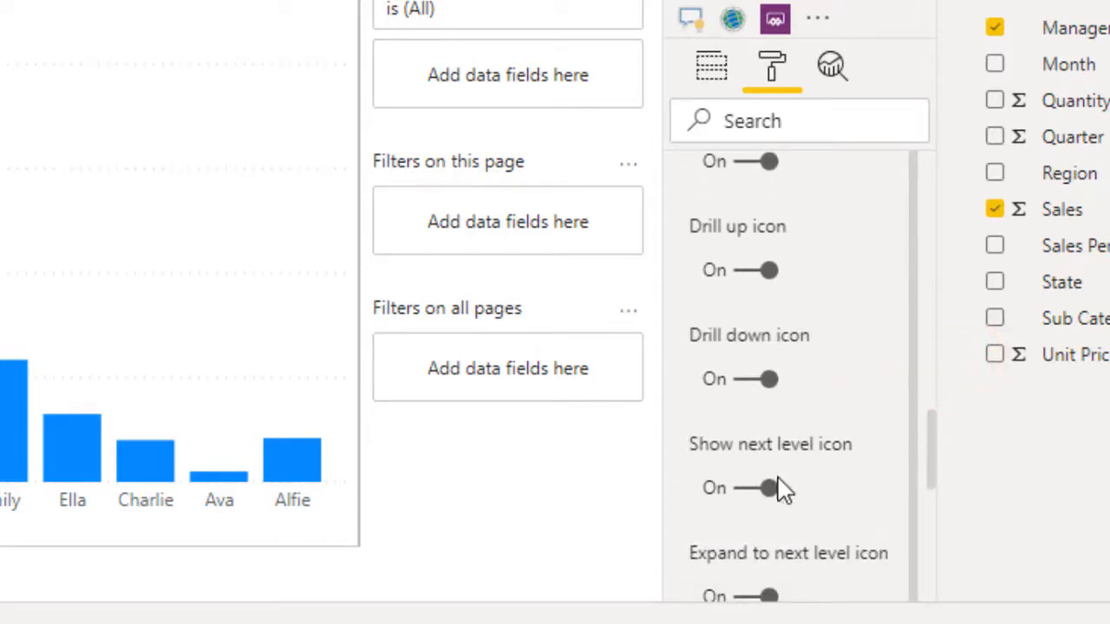
pyautogui.moveTo(928, 449); pyautogui.dragTo(930, 504)
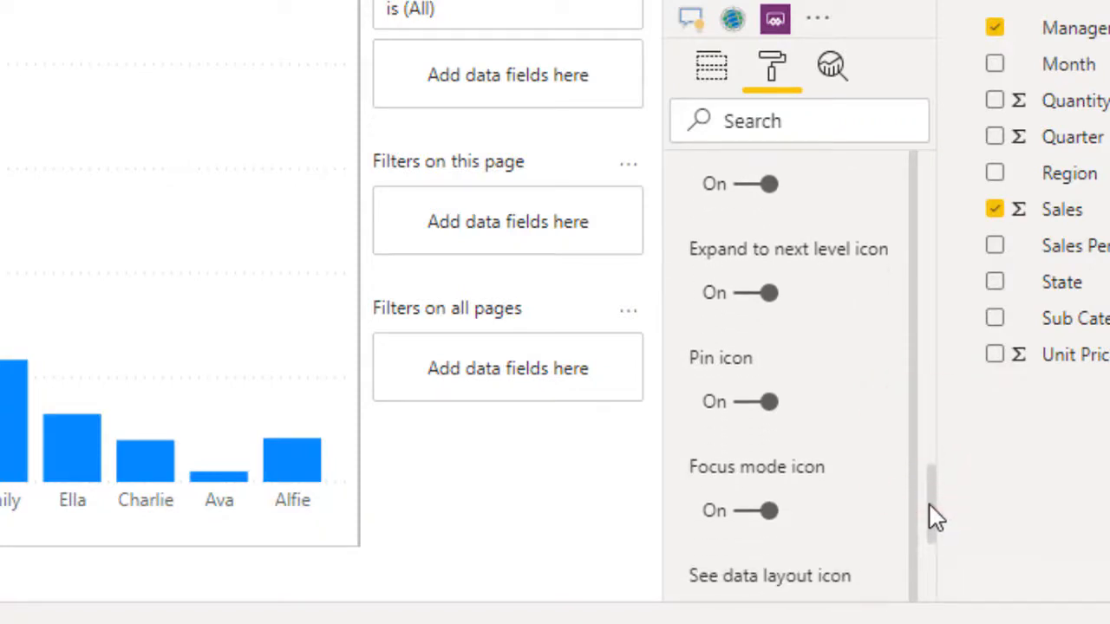